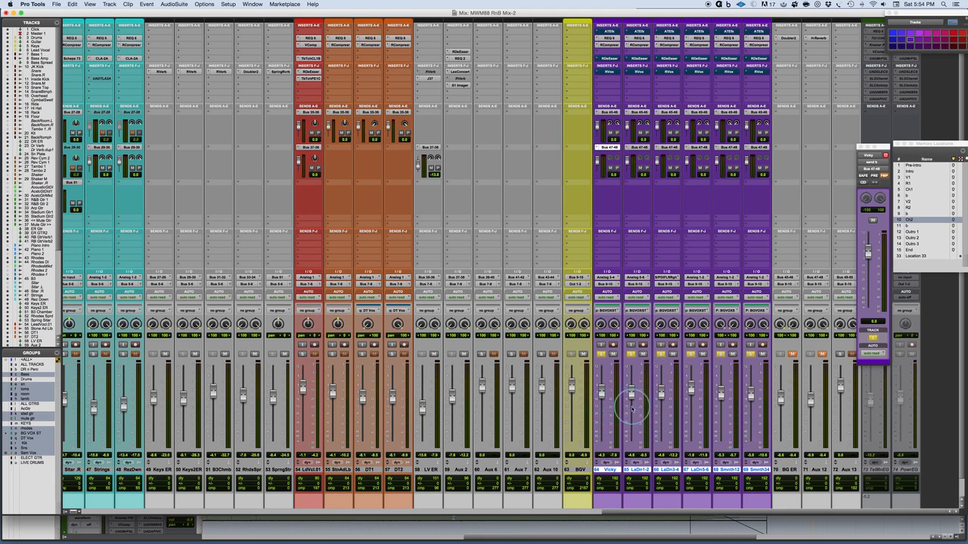
Step: Enlarge and zoom the background vocal waveforms in the Edit window, placing the cursor at 56|2|177 shortly before Ch2
key("super+equal")
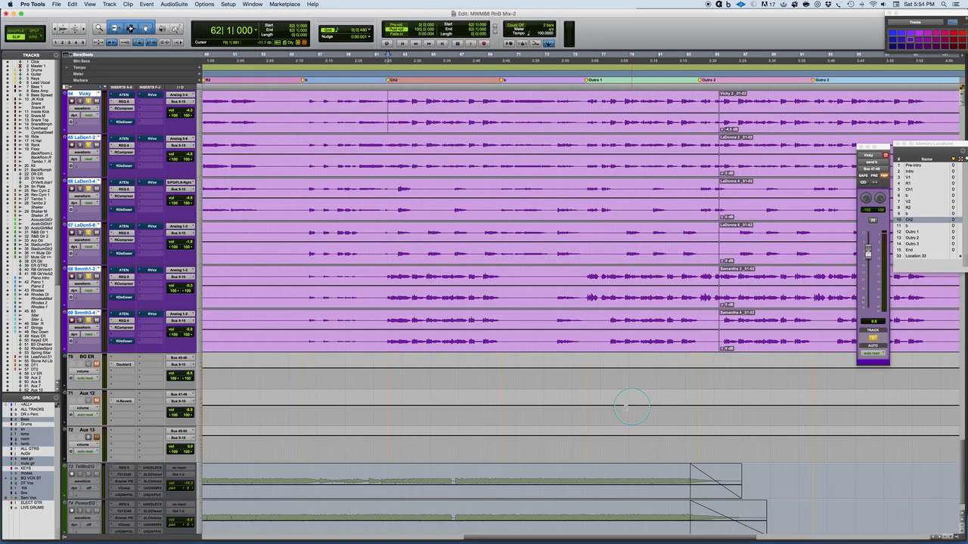
key("super+alt+bracketright")
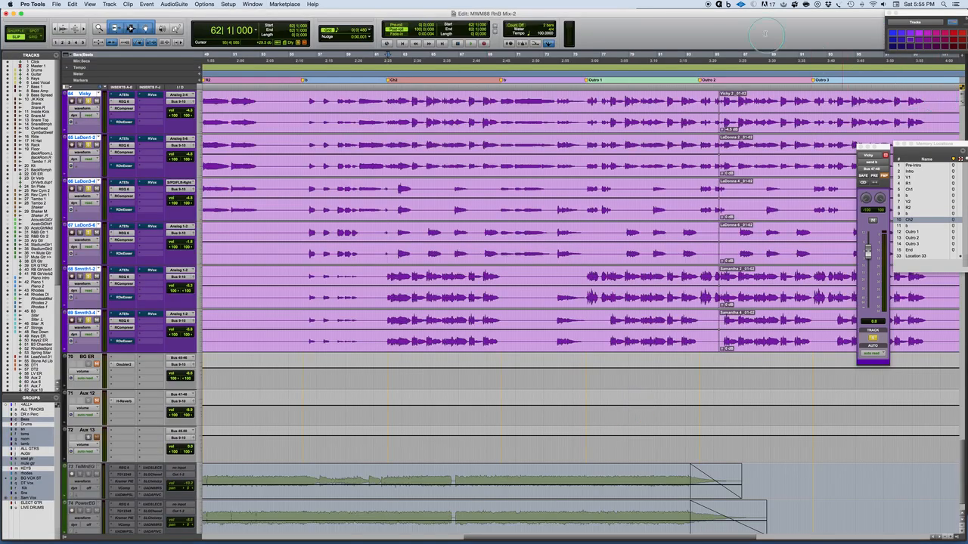
left_click(308, 100)
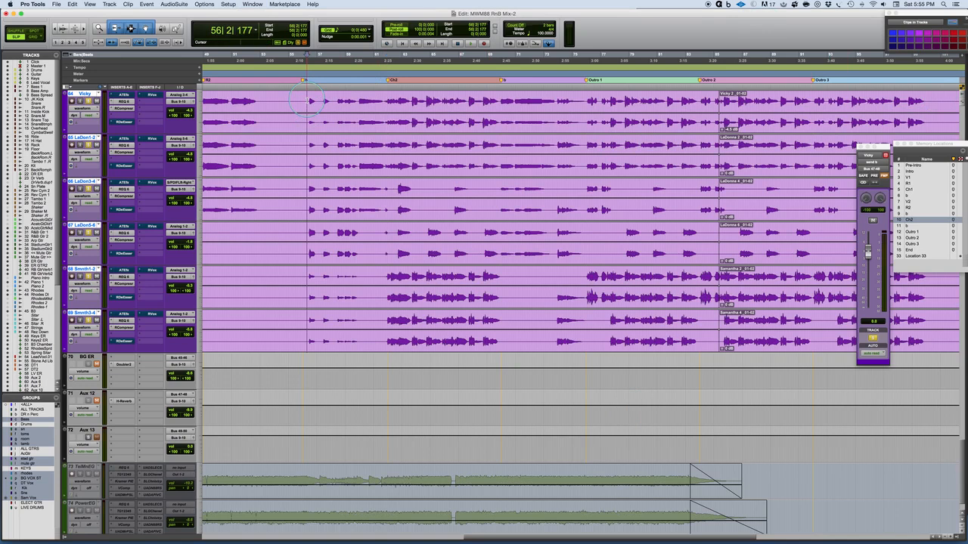
key("super+bracketright")
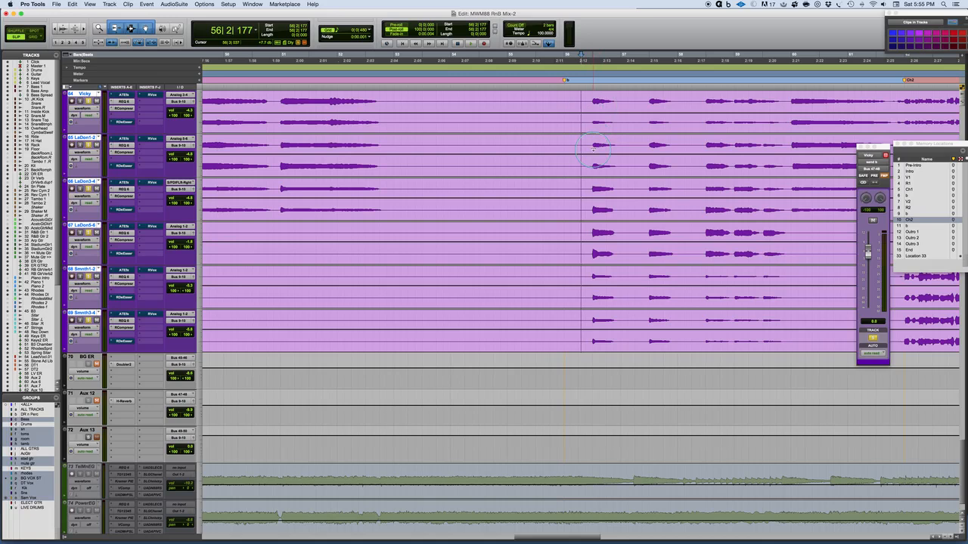
scroll(593, 150, "right", 5)
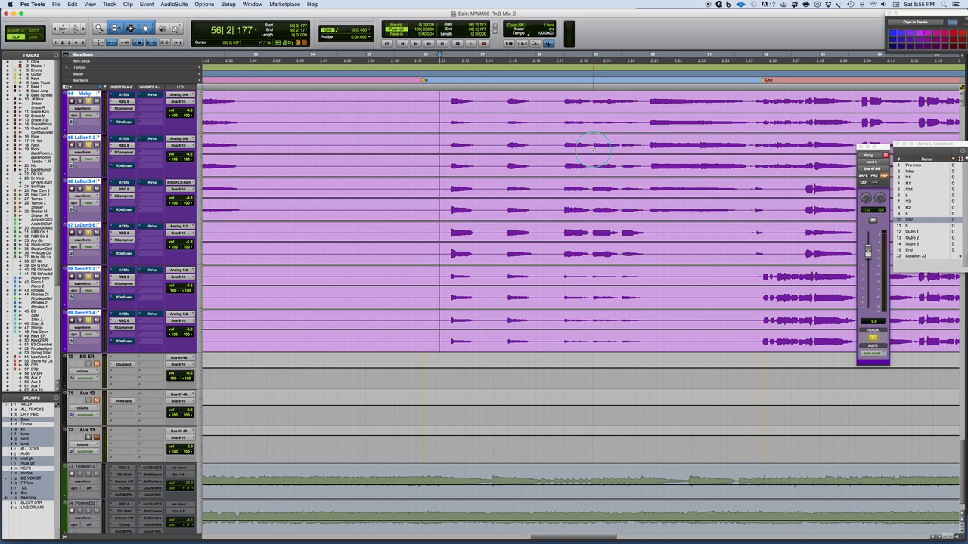
Step: In the Mix window, audition the background vocals by soloing track 64 alone and adding the vocal tracks up to 69
key("super+equal")
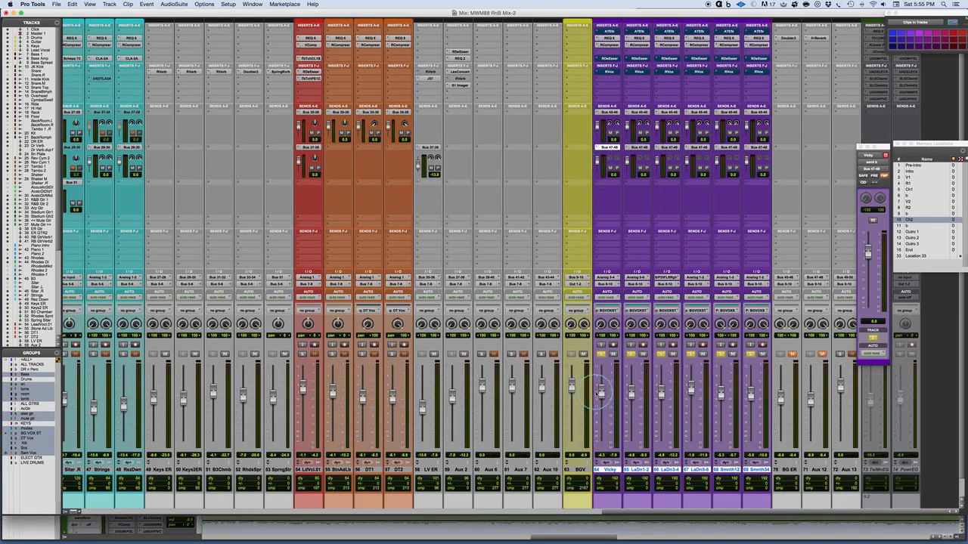
left_click(600, 355)
left_click(601, 356)
left_click(600, 356)
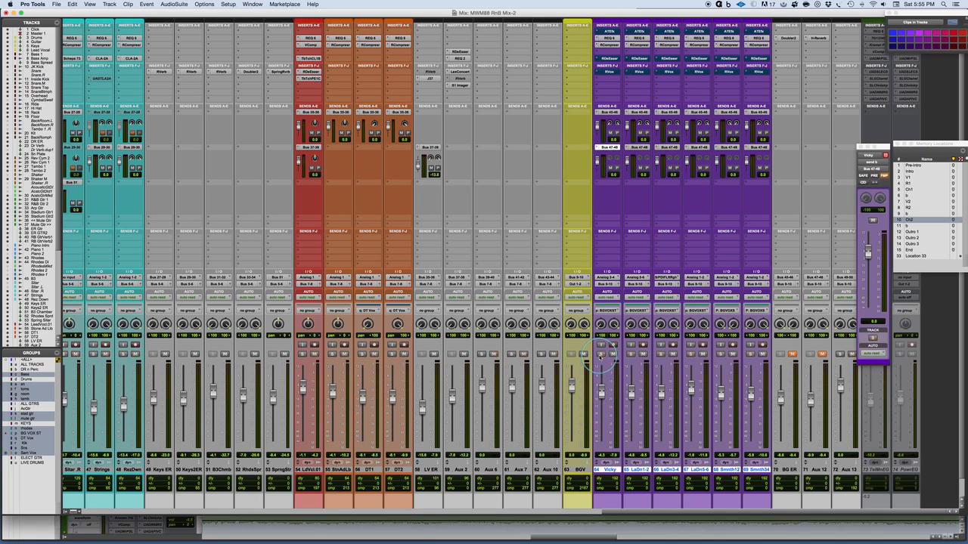
left_click(601, 355)
left_click(929, 239)
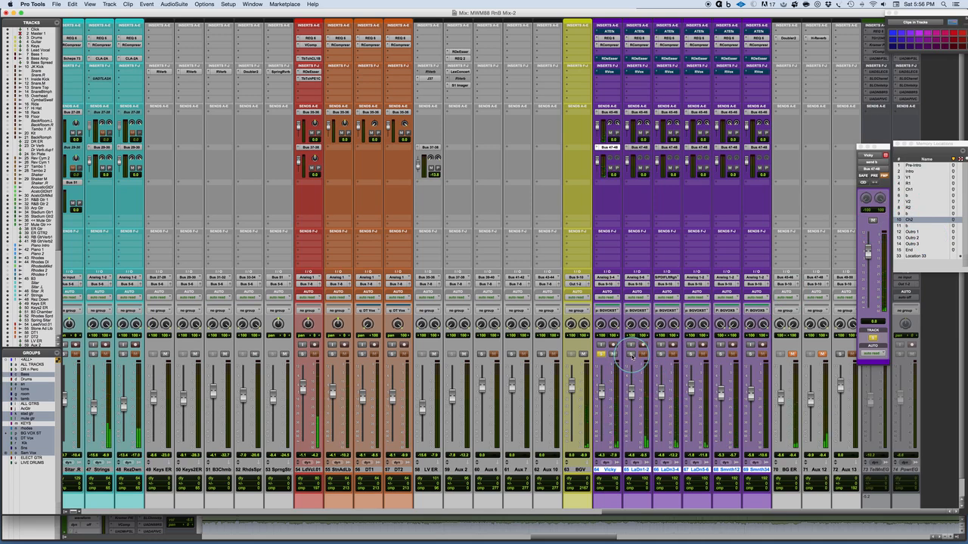
left_click(632, 355)
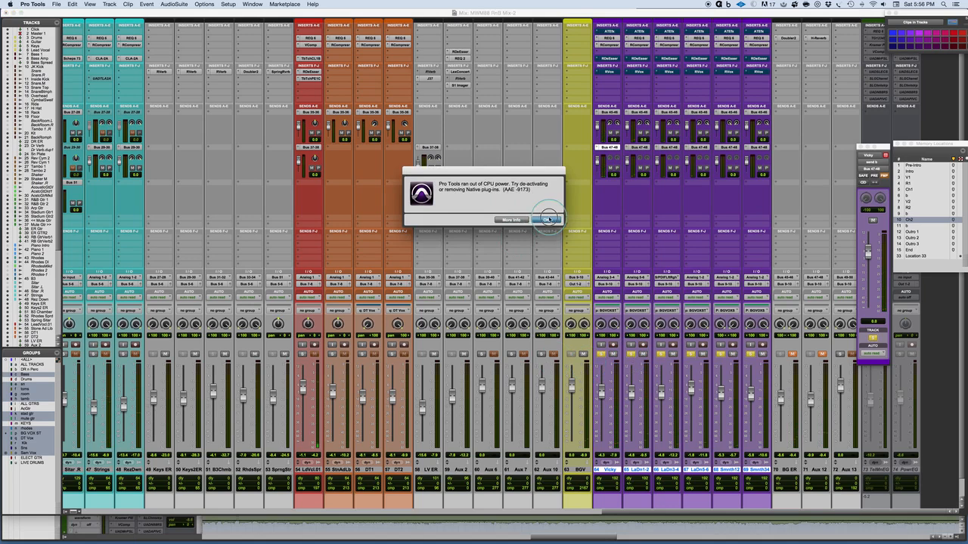
left_click(546, 220)
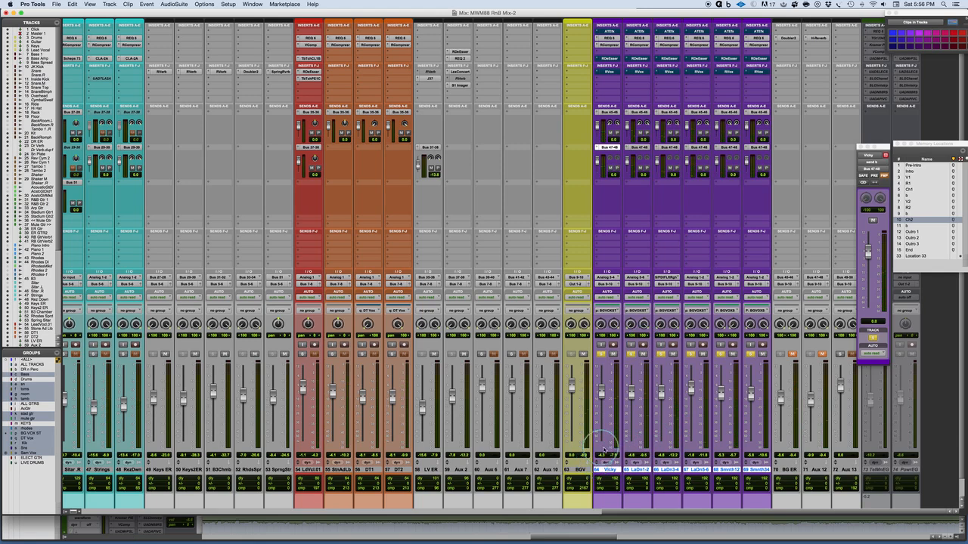
Step: Open the REQ 6 on background vocal track 64, solo only that track and compare it with the equalizer bypassed and active
scroll(622, 457, "down", 1)
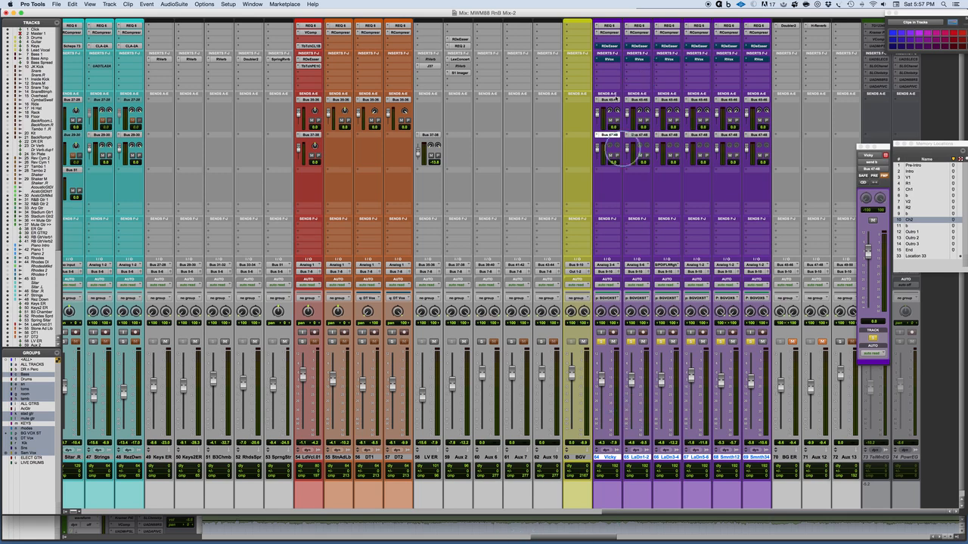
scroll(609, 53, "up", 2)
left_click(610, 37)
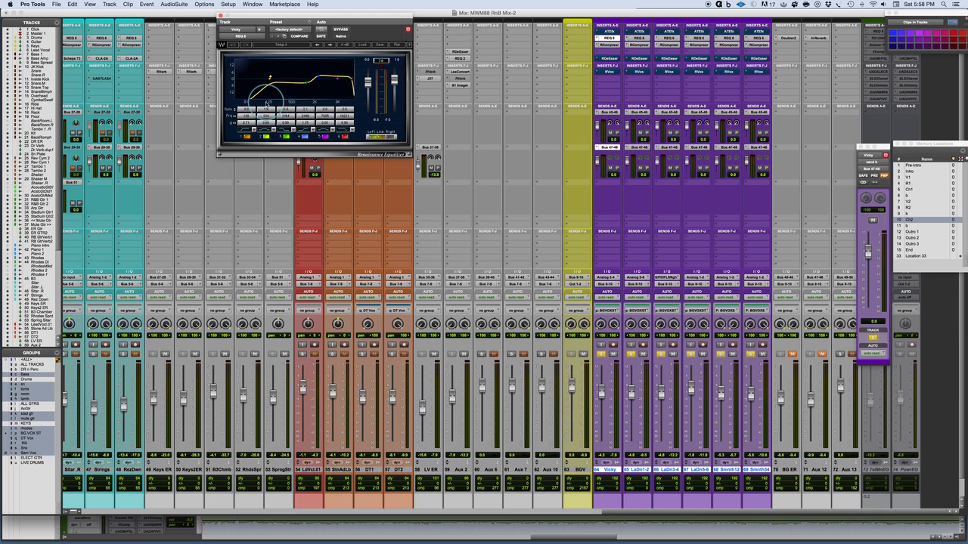
left_click(631, 354)
left_click(602, 355)
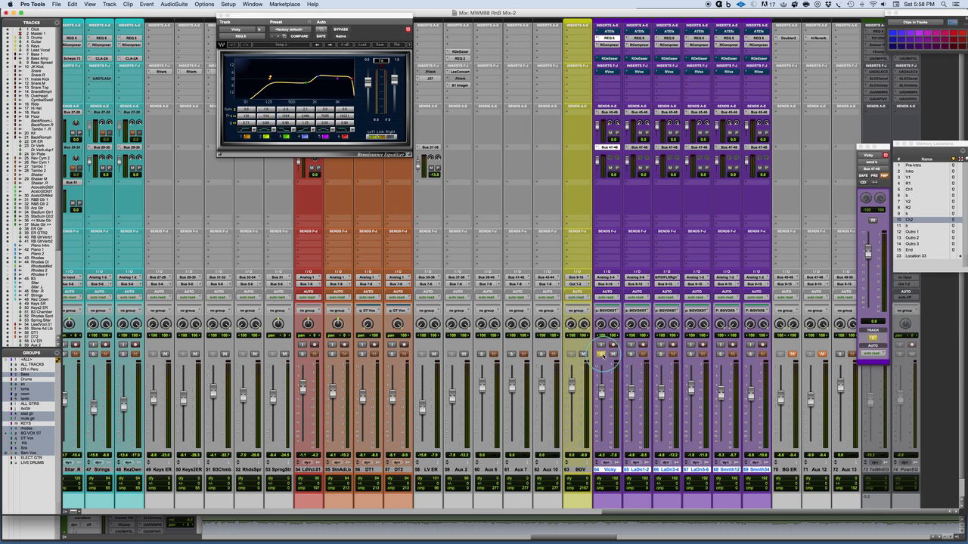
left_click(342, 30)
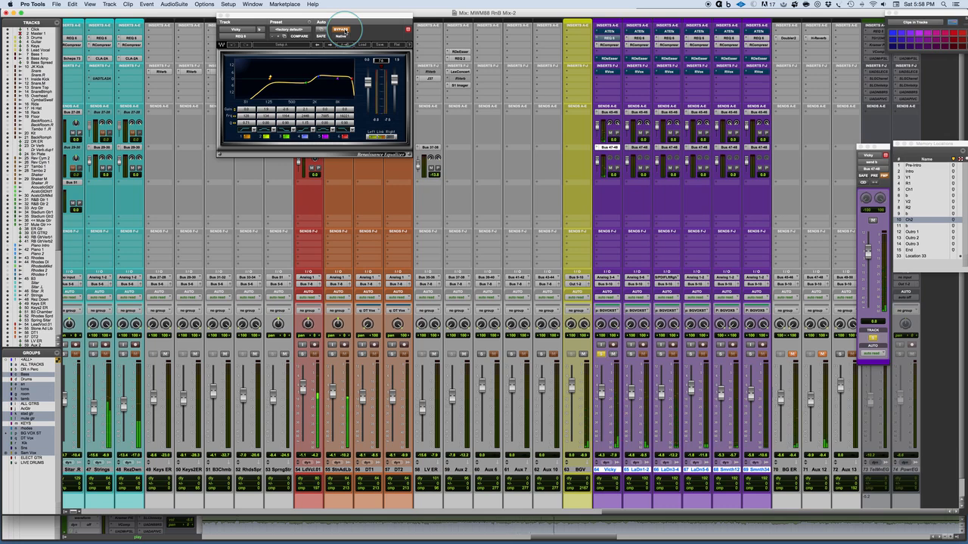
left_click(341, 29)
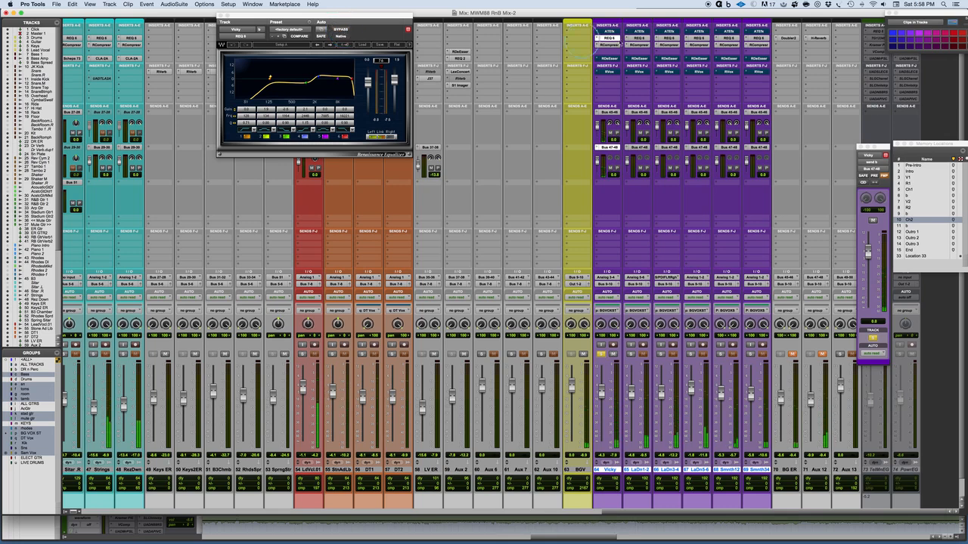
Step: Open the REQ 6 equalizers of background vocal tracks 65 to 69 in turn and audition their curves with those tracks soloed
left_click(637, 38)
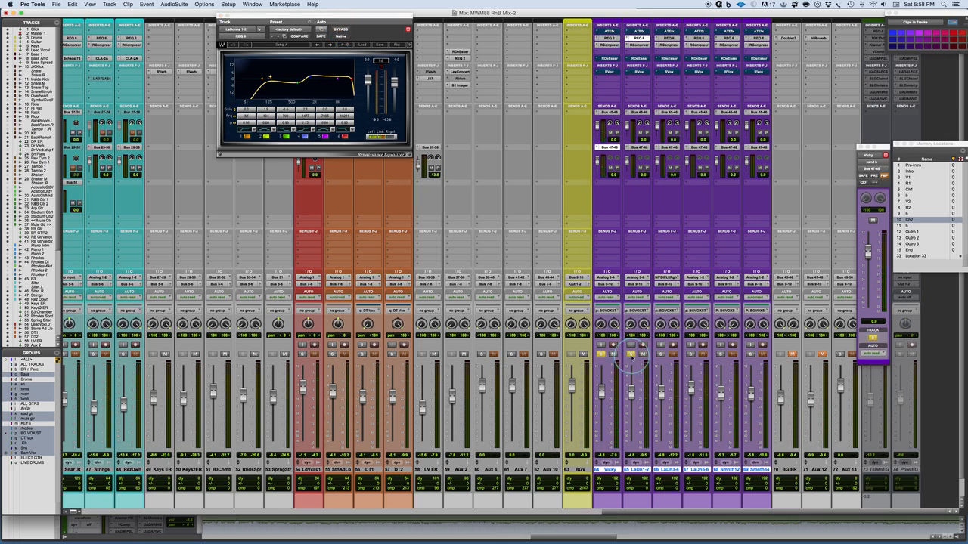
key("space")
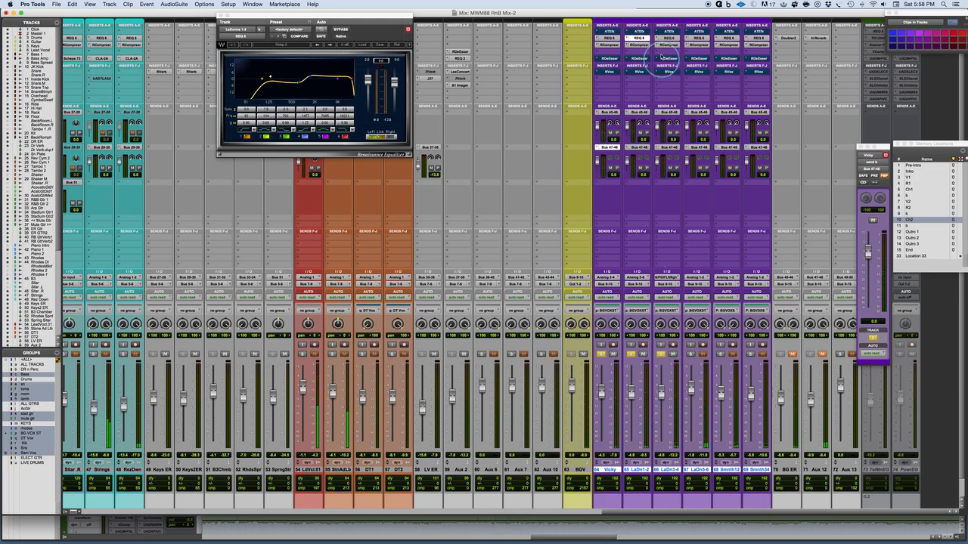
left_click(669, 38)
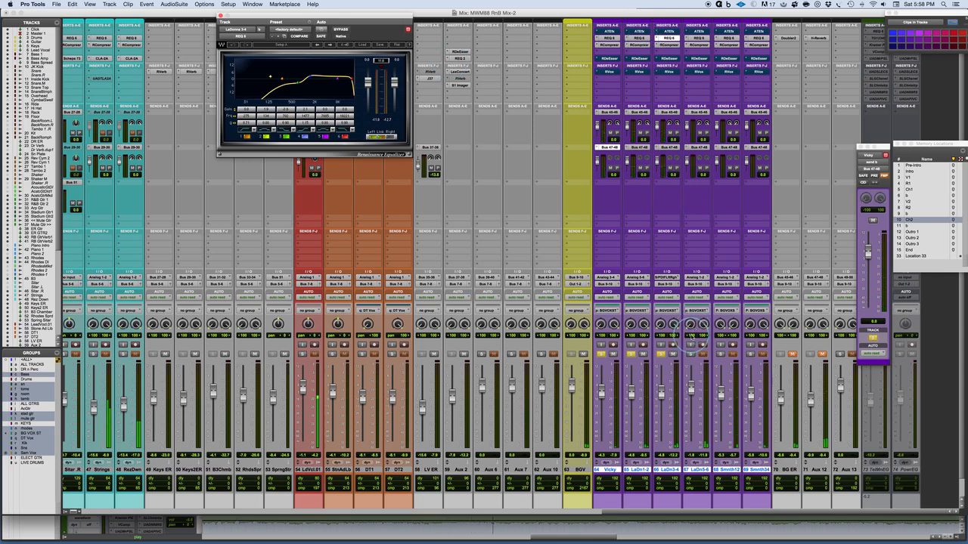
left_click_drag(249, 99, 287, 89)
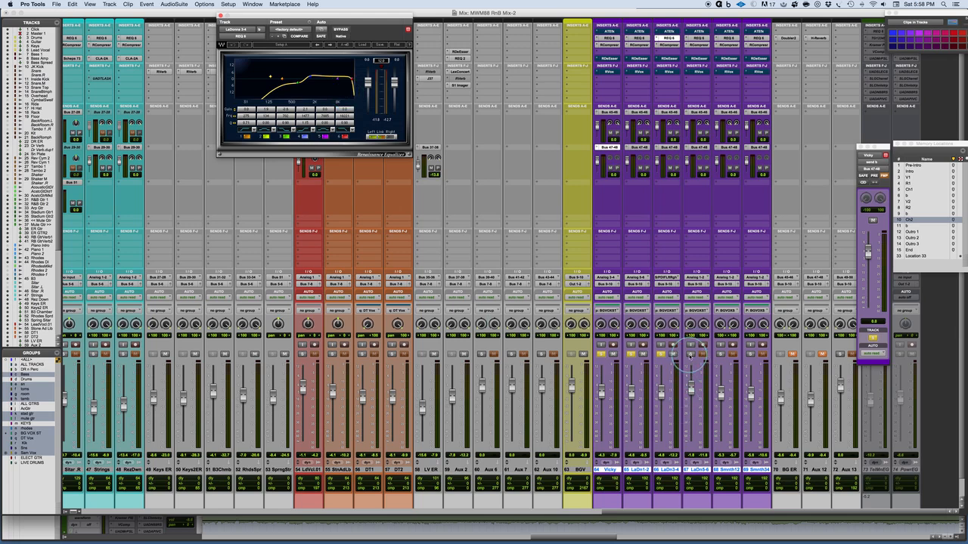
left_click(697, 38)
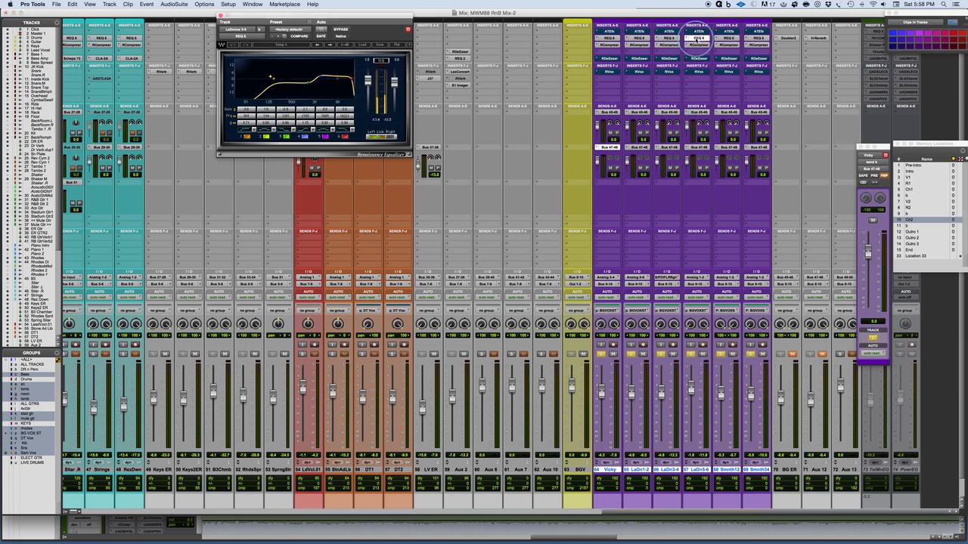
key("space")
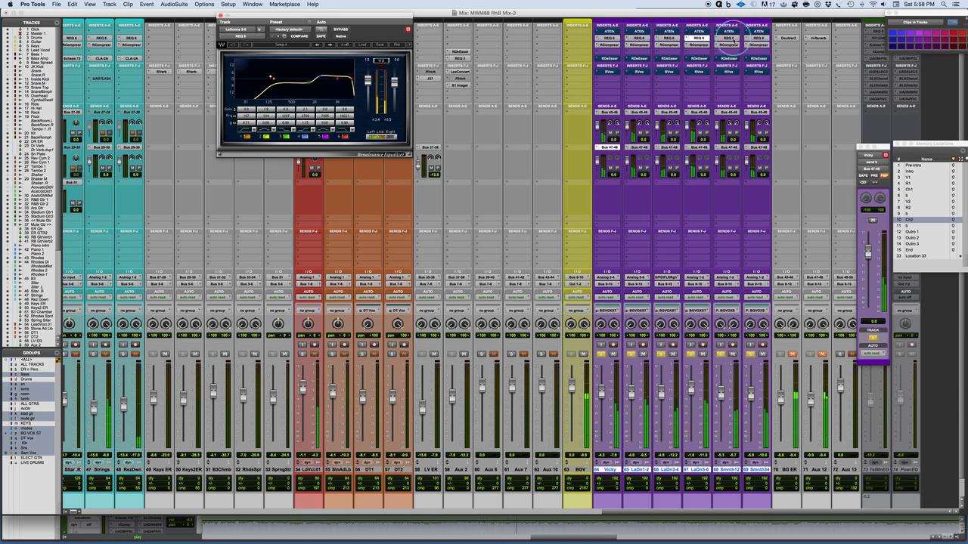
left_click(728, 37)
left_click(758, 37)
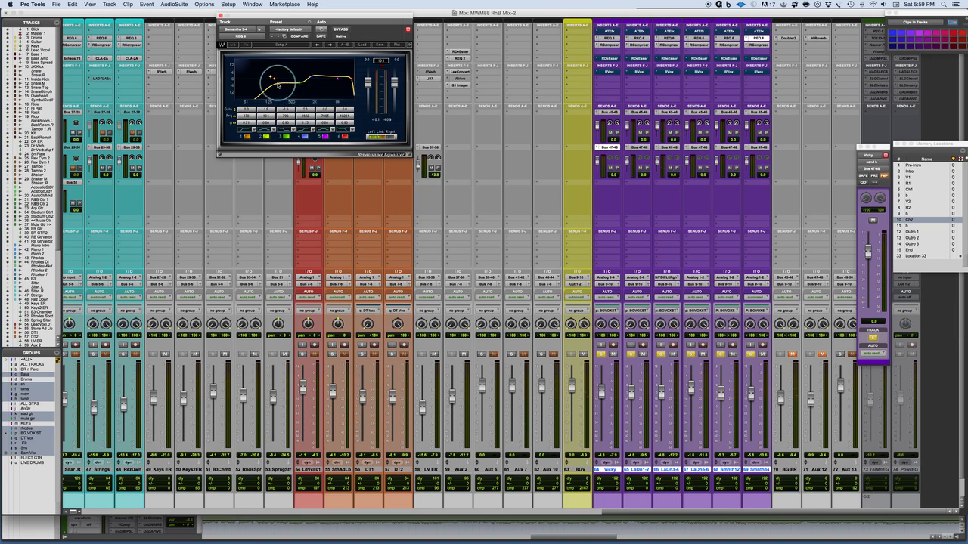
left_click_drag(278, 85, 312, 78)
Step: With only track 64 soloed, try sweeping the mid bands of its REQ 6 in Setup B, and return to Setup A
left_click(602, 356)
left_click(602, 356)
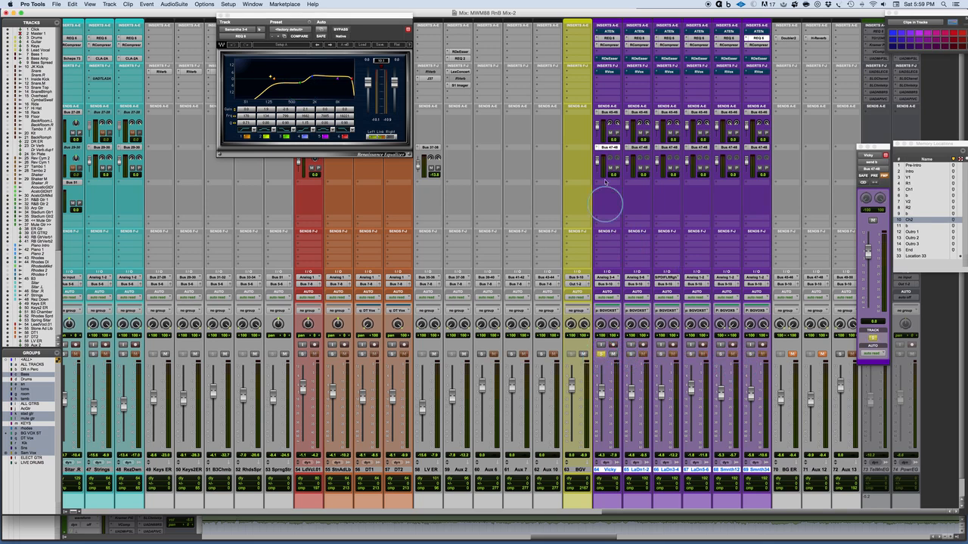
left_click(611, 38)
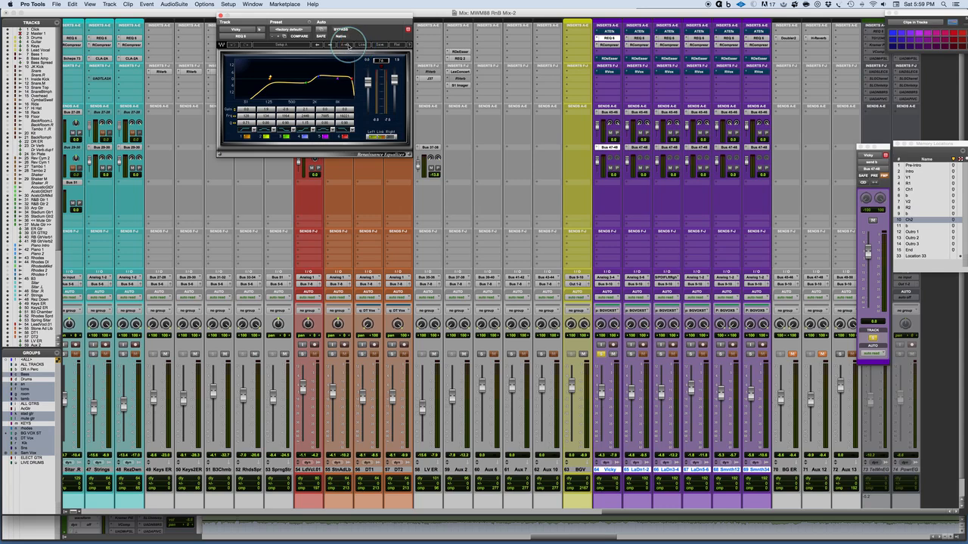
left_click(301, 44)
left_click_drag(297, 75, 320, 82)
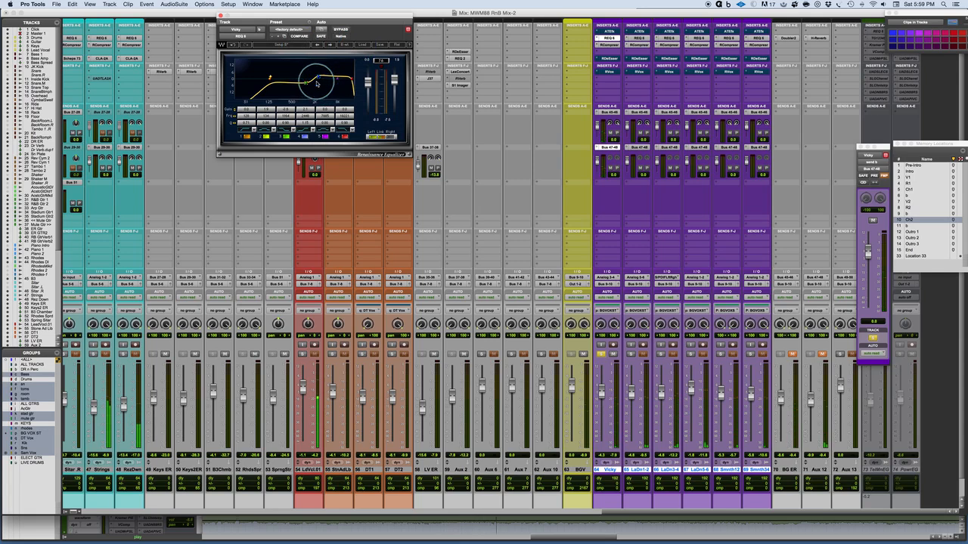
left_click_drag(321, 80, 271, 76)
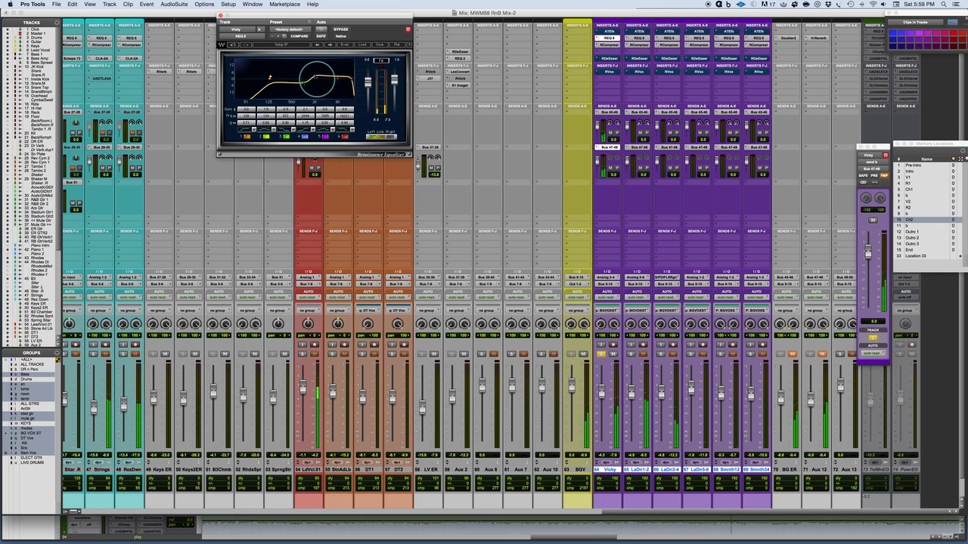
left_click_drag(318, 76, 330, 77)
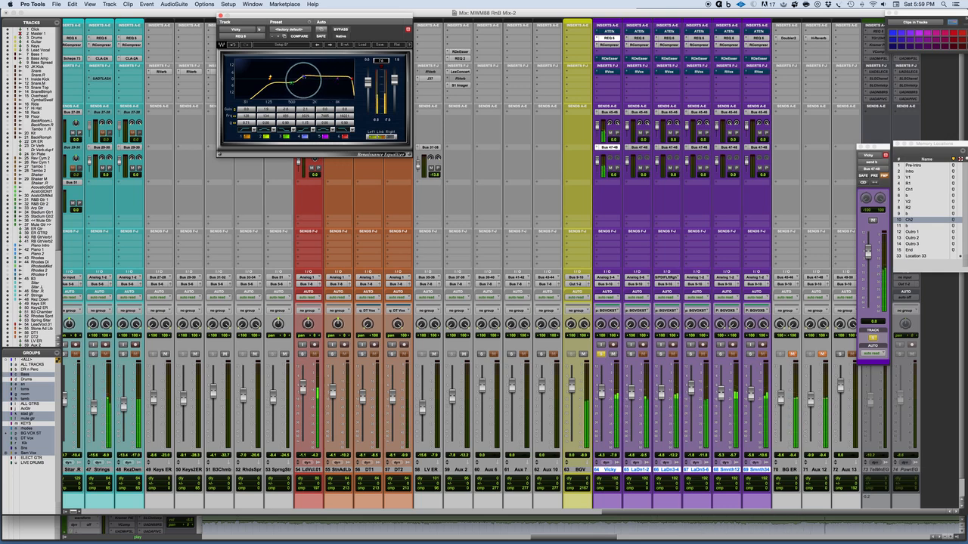
mouse_move(299, 76)
left_mouse_down()
mouse_move(287, 76)
mouse_move(333, 81)
mouse_move(267, 80)
mouse_move(317, 83)
left_mouse_up()
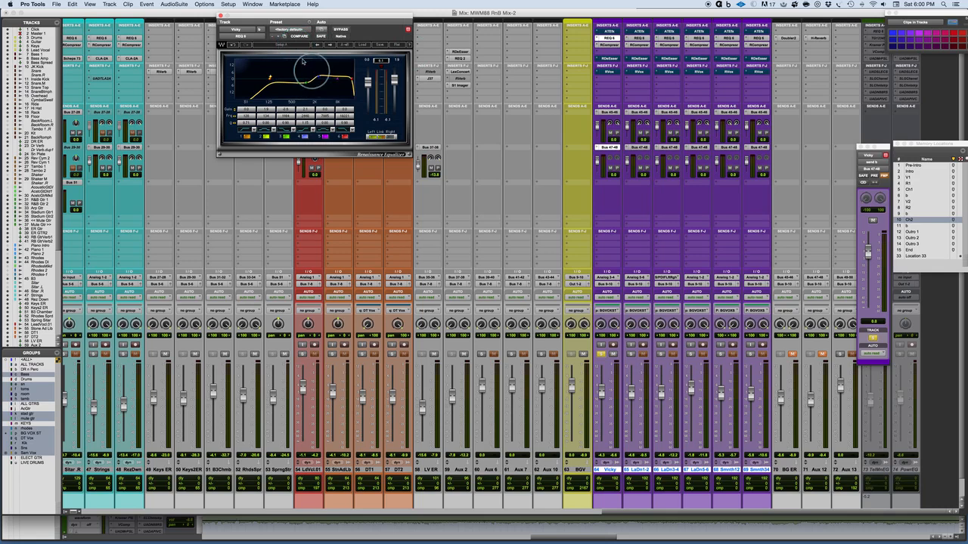
left_click(288, 46)
left_click(288, 46)
left_click(288, 46)
Step: Solo all six background vocal tracks and compare the blend with track 64's REQ 6 bypassed and active
left_click(752, 356, "alt+shift")
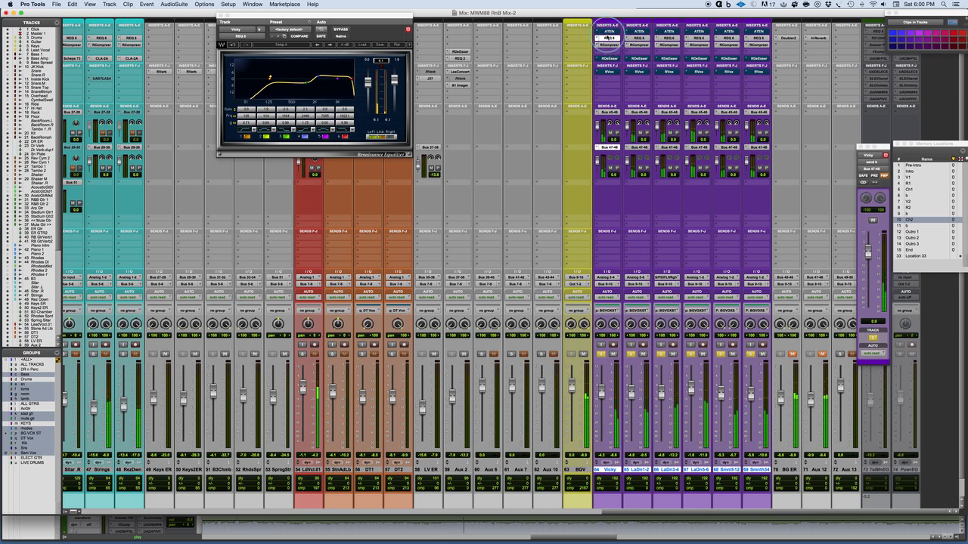
left_click(609, 37, "alt+shift+super")
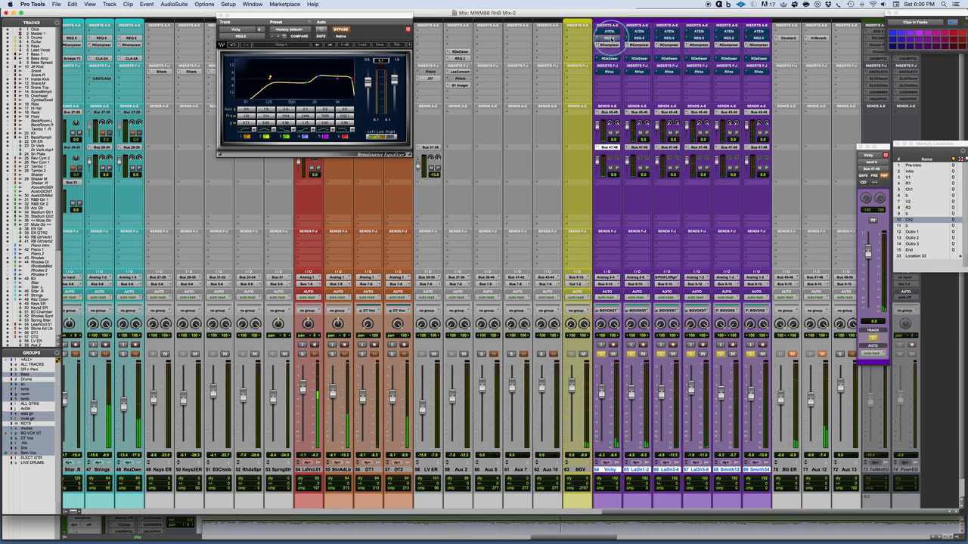
left_click(609, 37, "alt+shift+super")
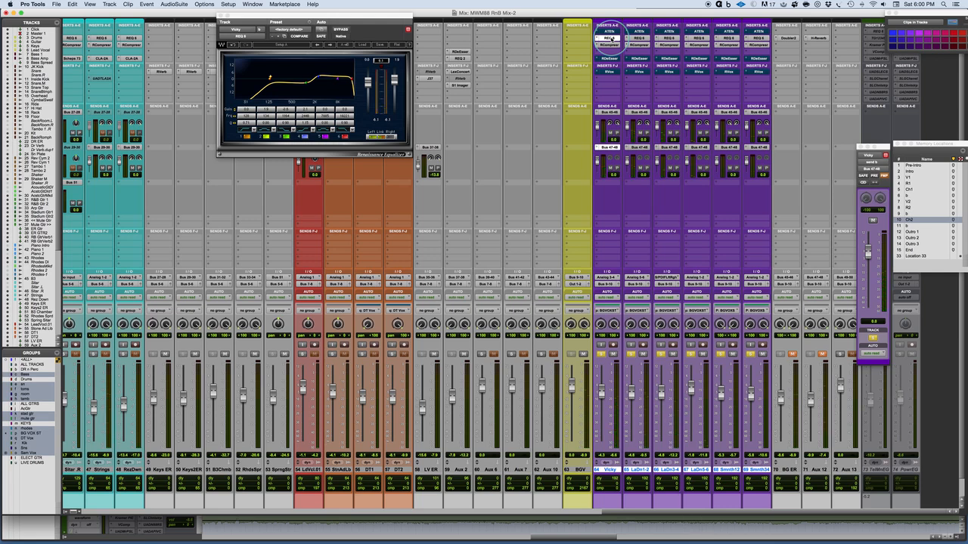
Step: Open the RCompressor on background vocal track 64 and compare the soloed background vocals with the compressor bypassed and active
left_click(609, 45)
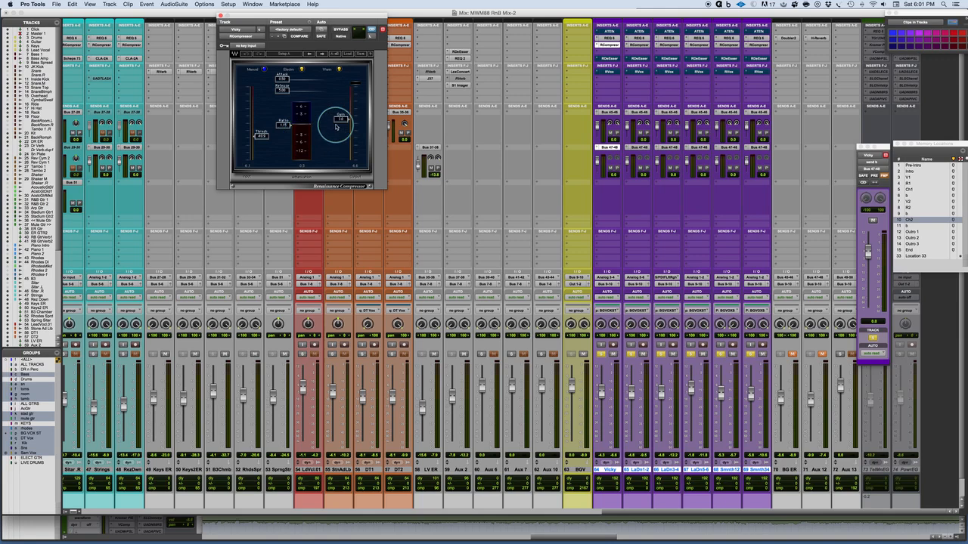
left_click(610, 58)
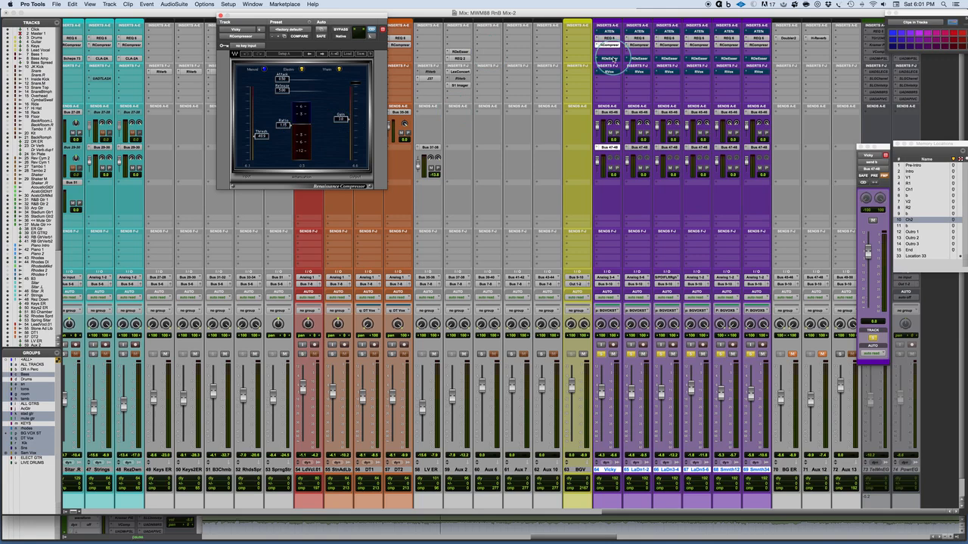
left_click(640, 45)
left_click(609, 44)
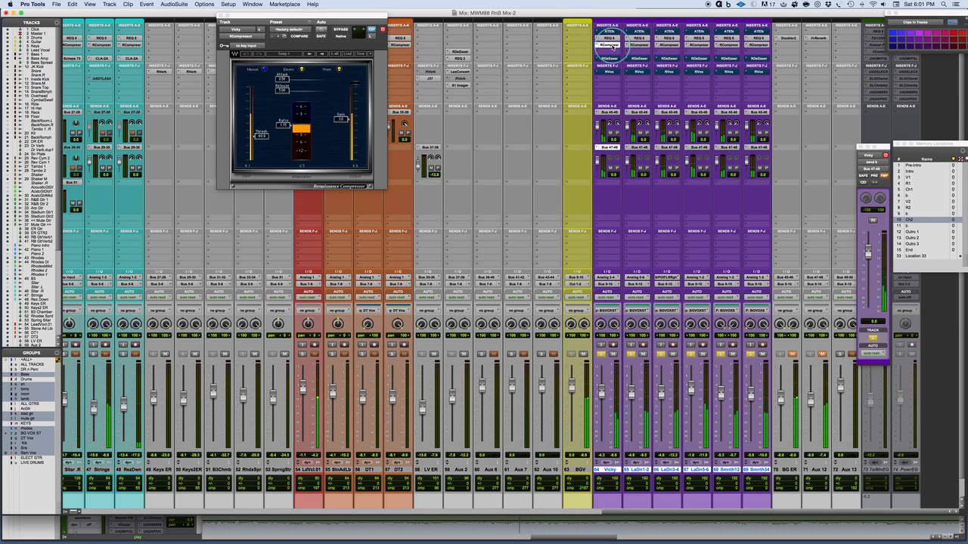
left_click(613, 47, "super")
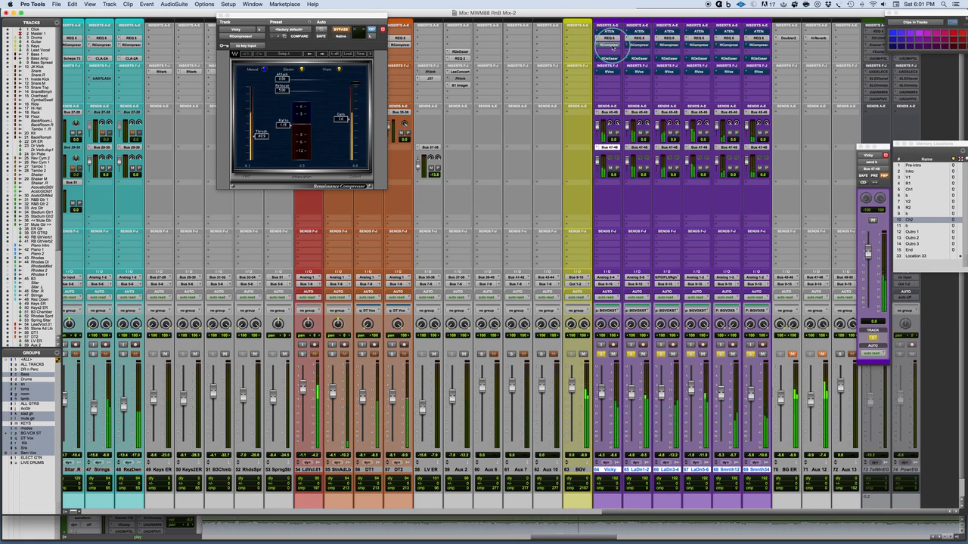
left_click(613, 47, "super")
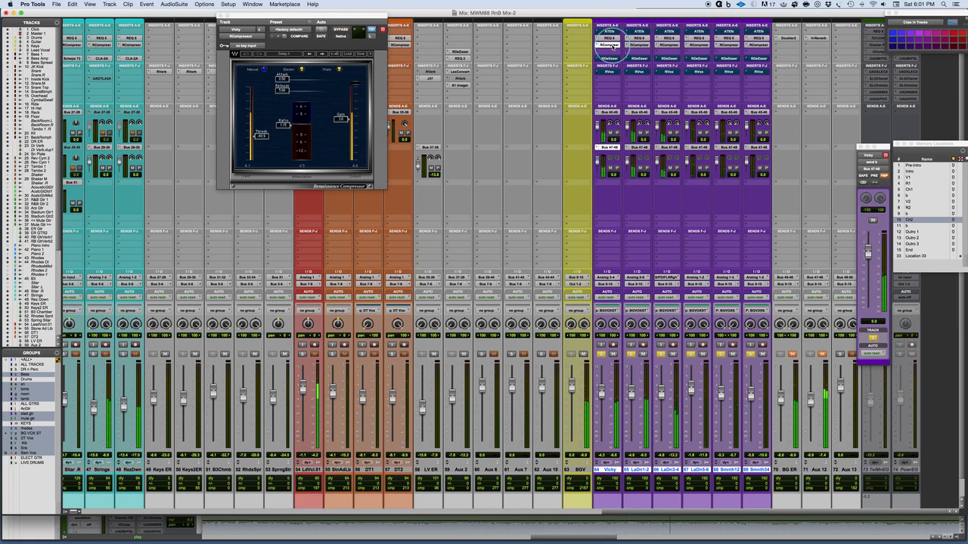
left_click(613, 46, "super")
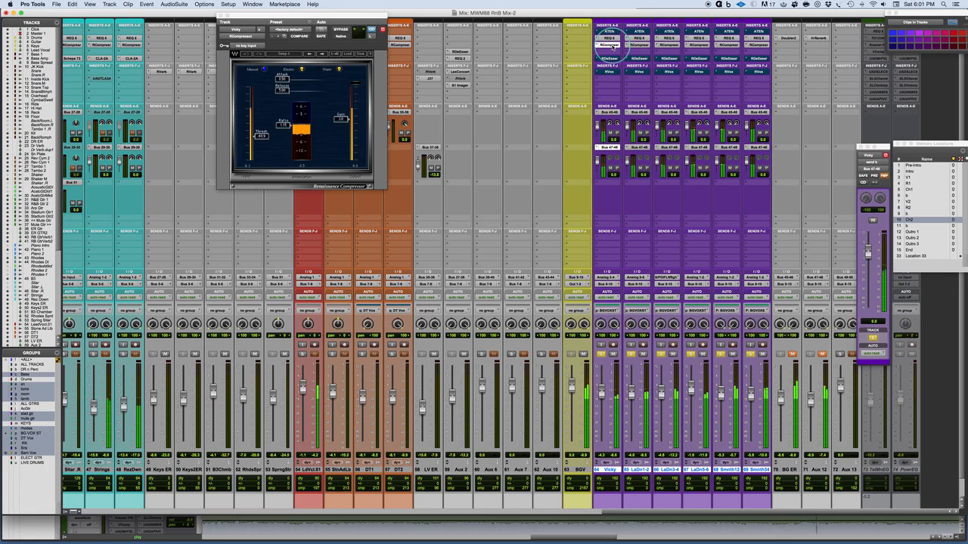
left_click(612, 47, "super")
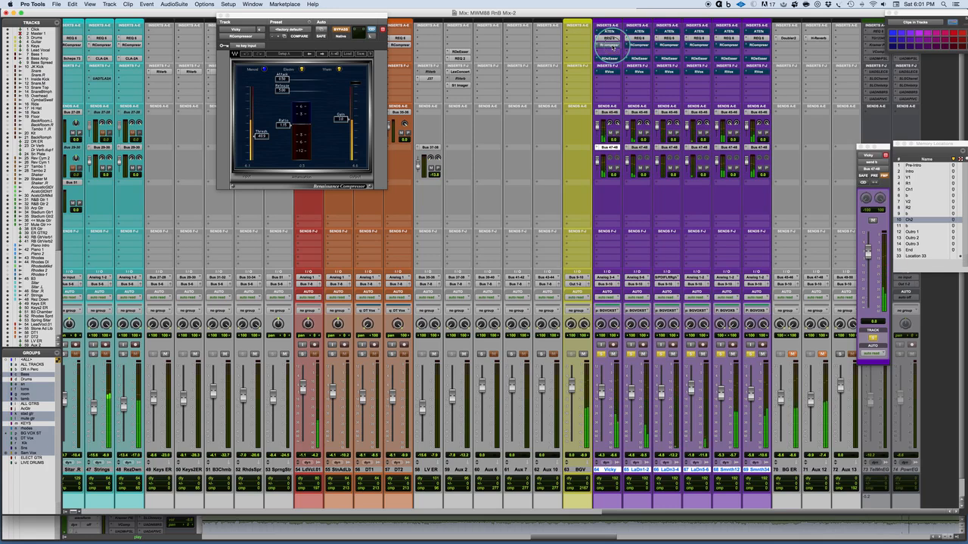
left_click(612, 47, "super")
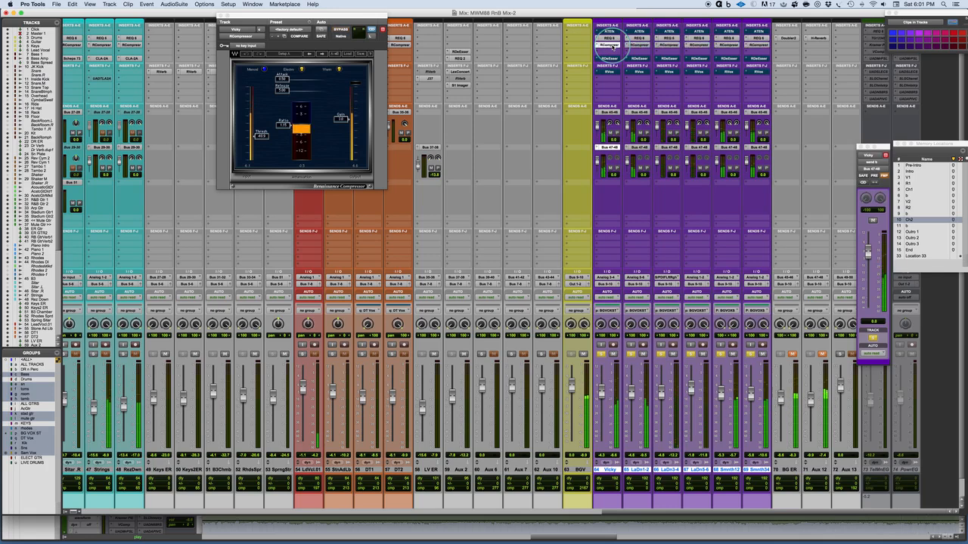
left_click(612, 47, "alt+super")
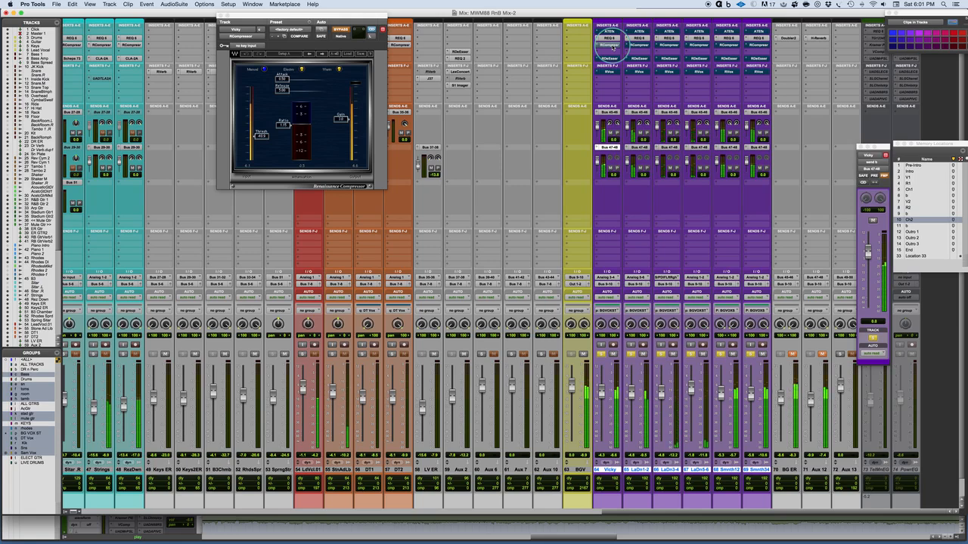
left_click(612, 46, "alt+super")
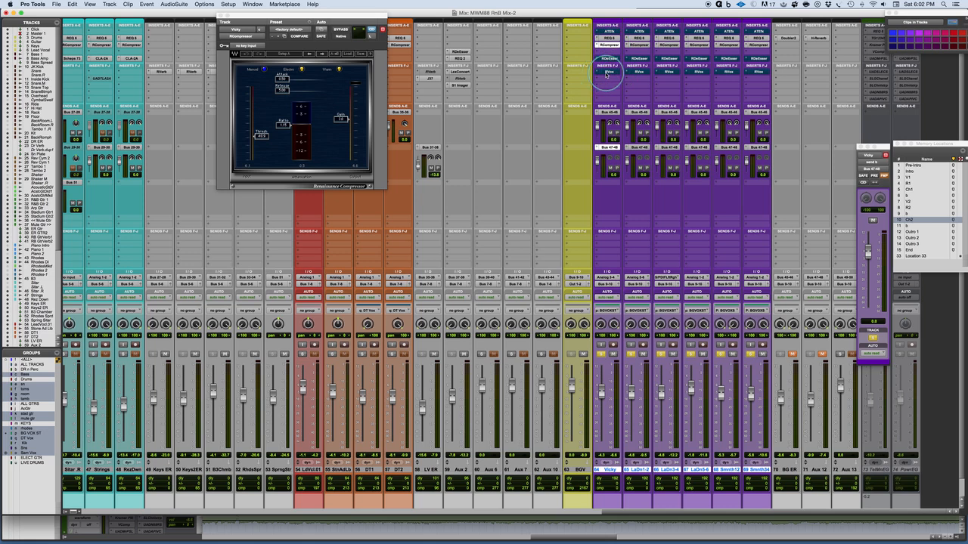
Step: Open the RVox on background vocal track 64, compare the soloed background vocals with it active and bypassed, and finish with it bypassed
left_click(605, 72, "super")
left_click(605, 72)
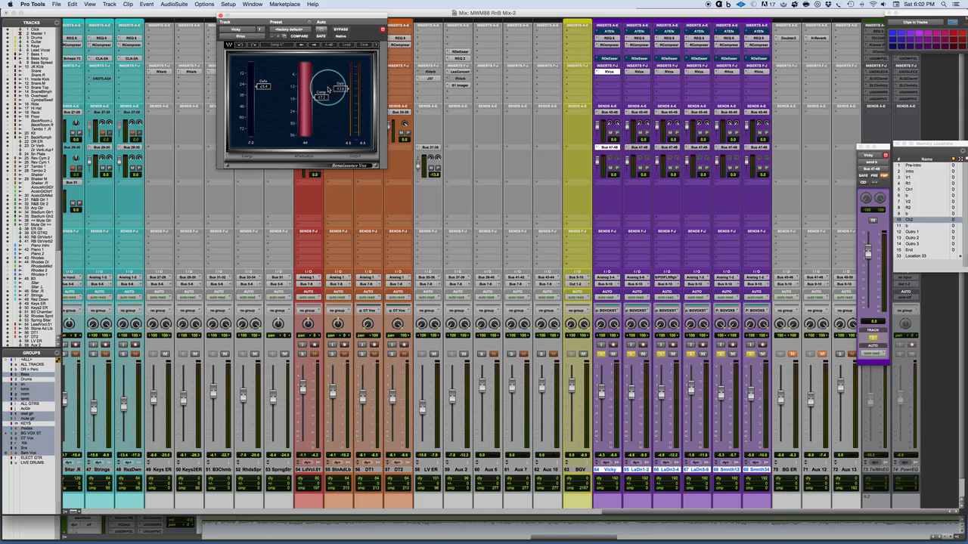
key("space")
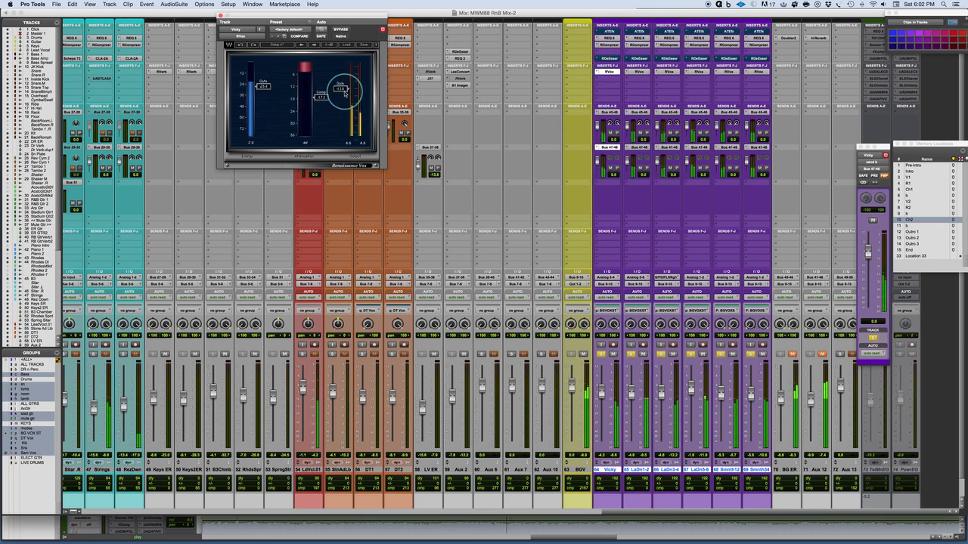
left_click(609, 73, "super")
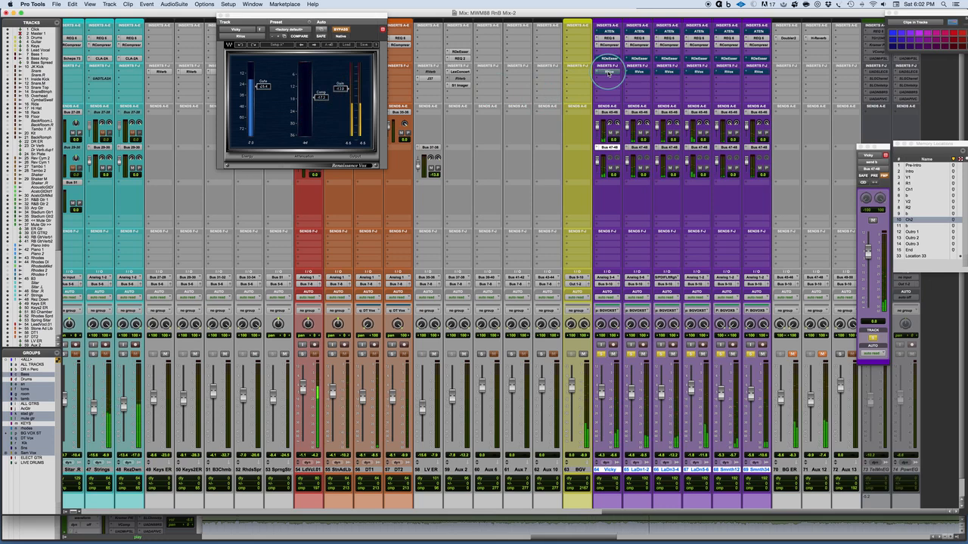
left_click(609, 73, "super")
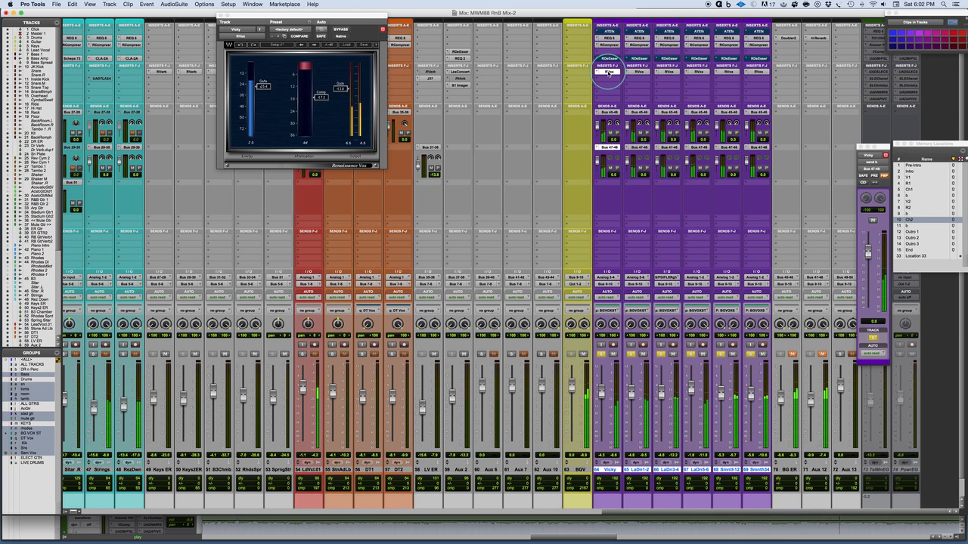
left_click(609, 73, "super")
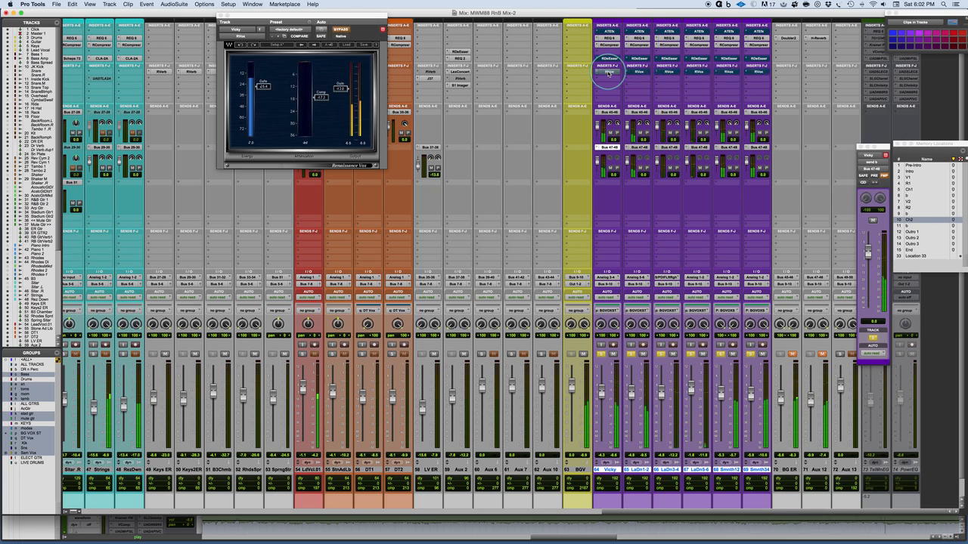
left_click(608, 73, "super")
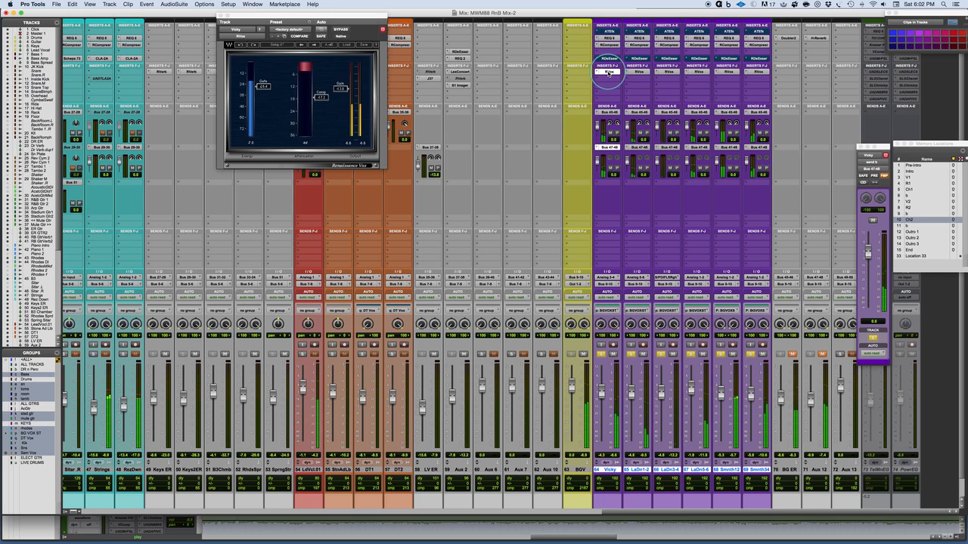
left_click(609, 73, "super")
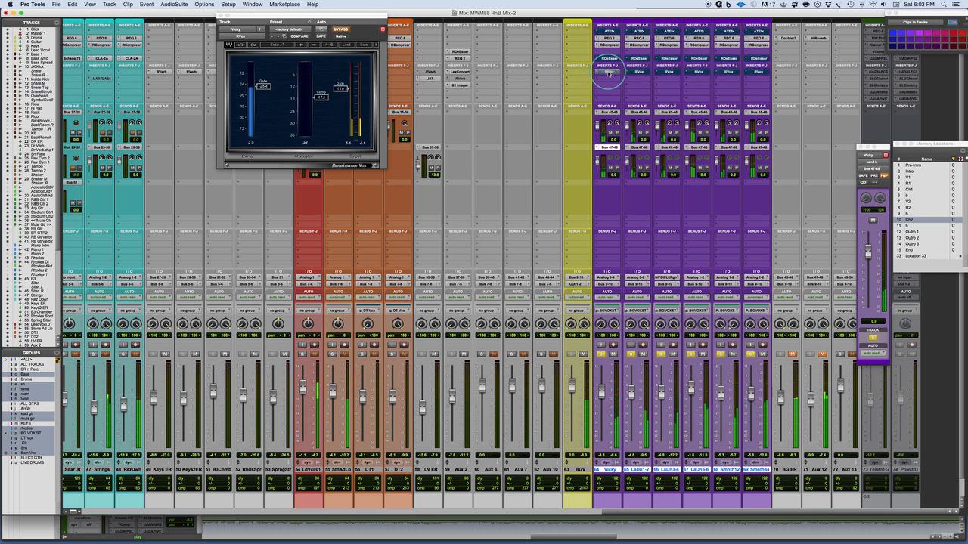
left_click(609, 73, "super")
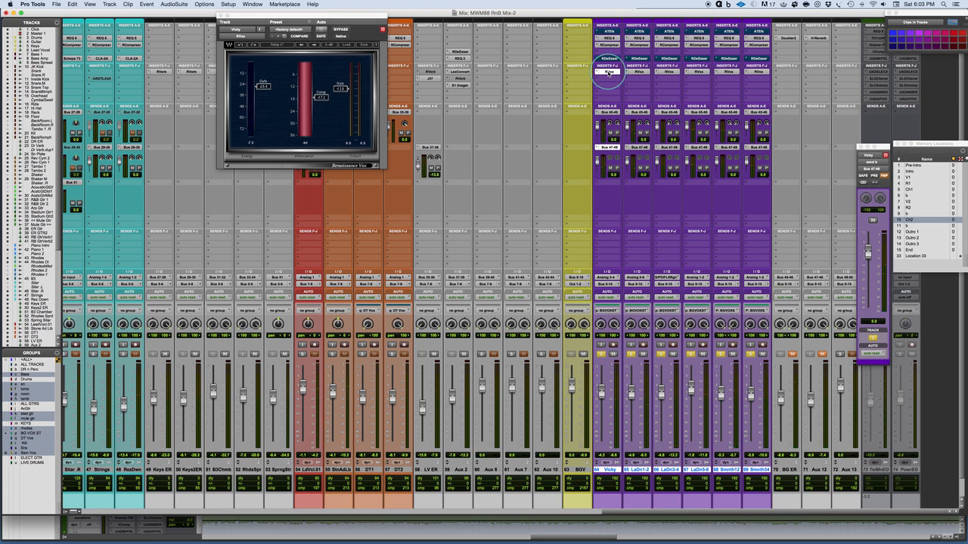
left_click(608, 72, "alt+shift+super")
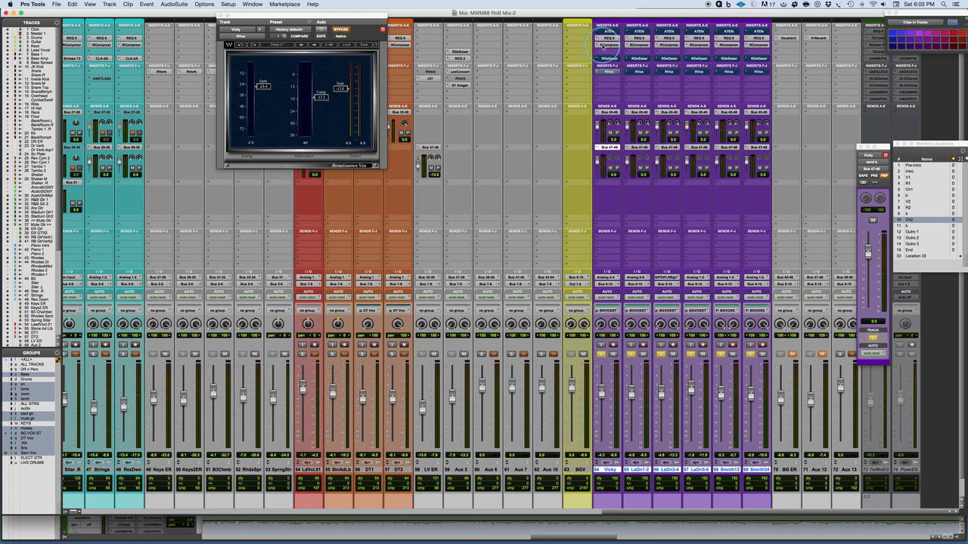
Step: Insert a stereo MV2 after the RCompressor on track 64, raising its low level and lowering its high level and output
left_click(602, 51)
mouse_move(633, 67)
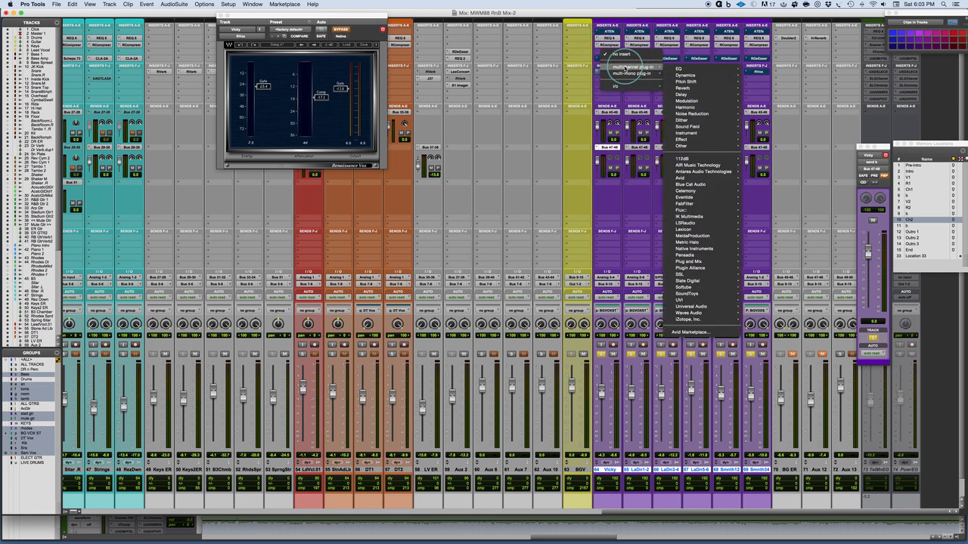
mouse_move(711, 75)
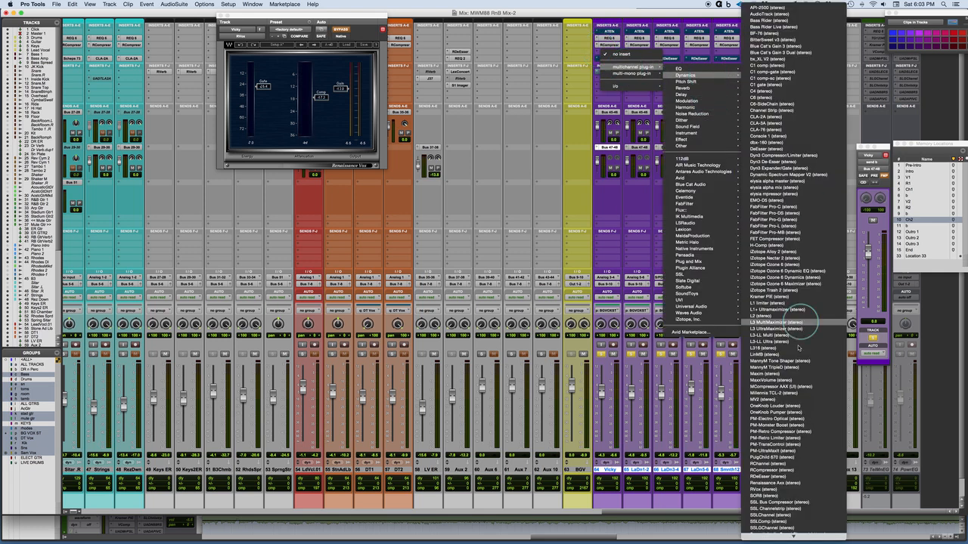
left_click(767, 399)
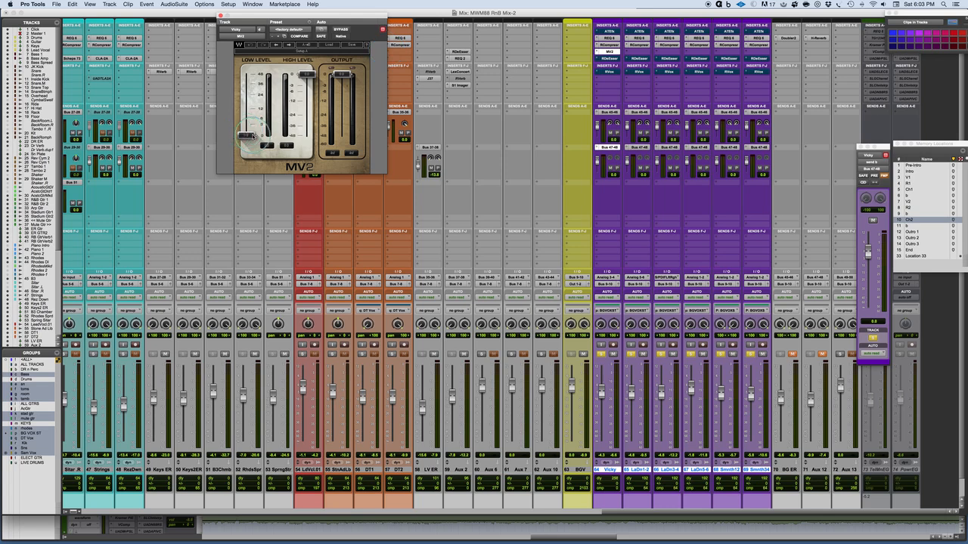
left_click_drag(248, 135, 306, 111)
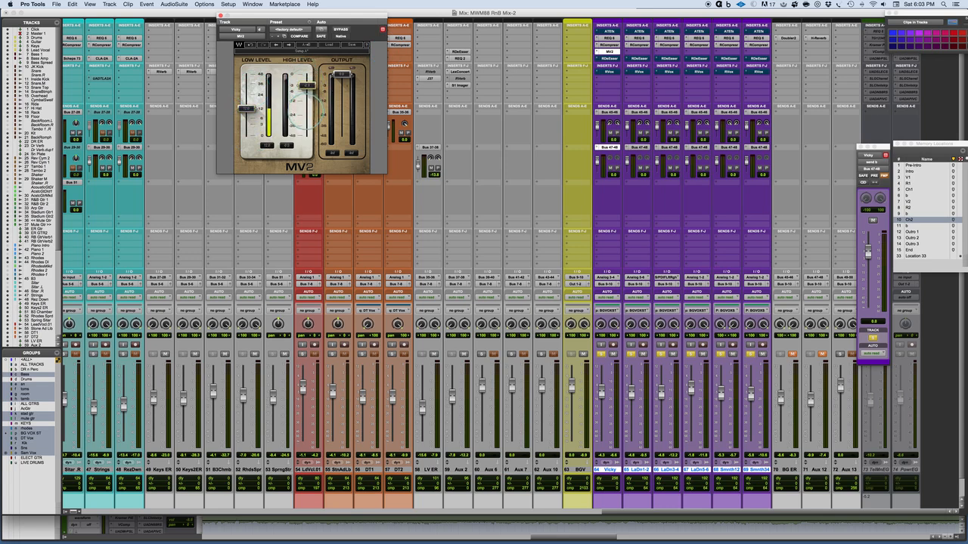
left_click_drag(341, 76, 342, 99)
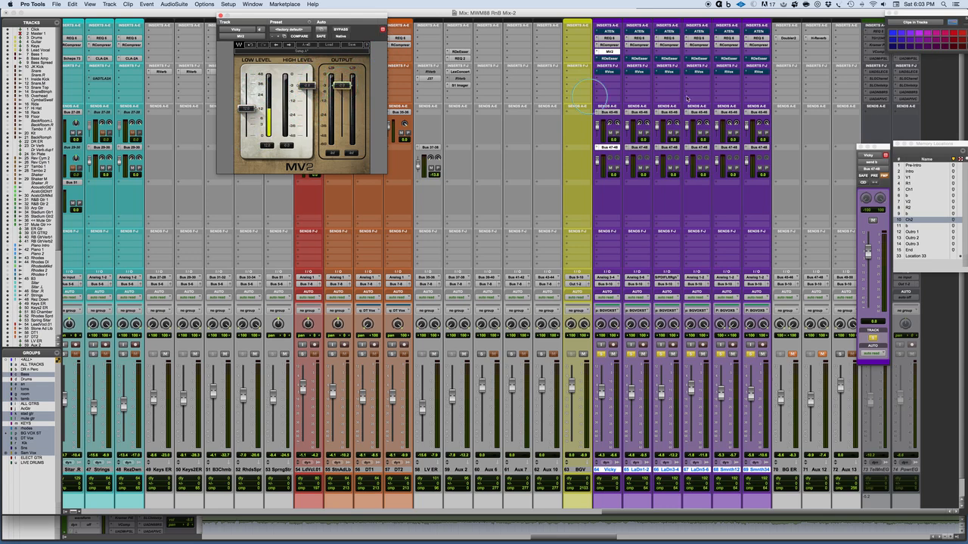
Step: Solo only background vocal track 64 and play it back to compare the MV2 bypassed and active
left_click(602, 354)
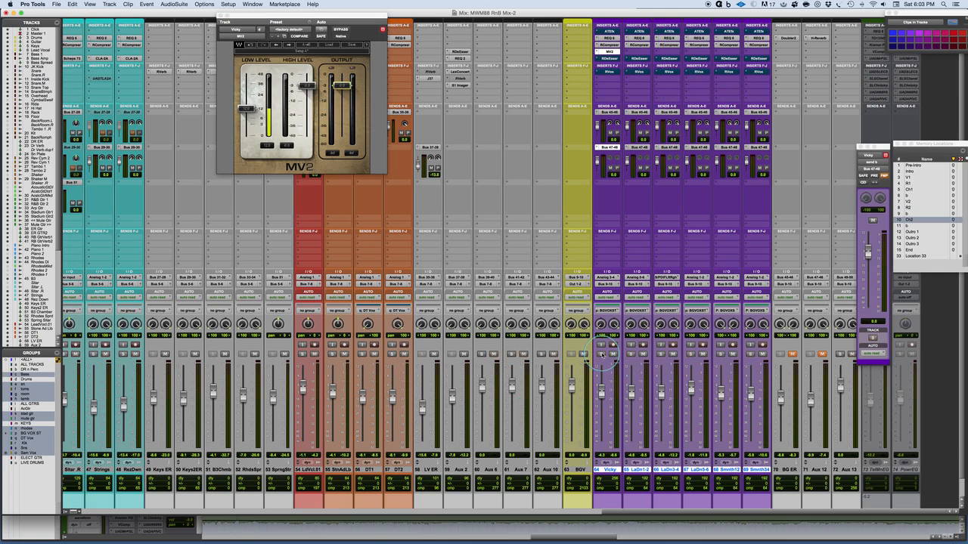
left_click(601, 354)
key("space")
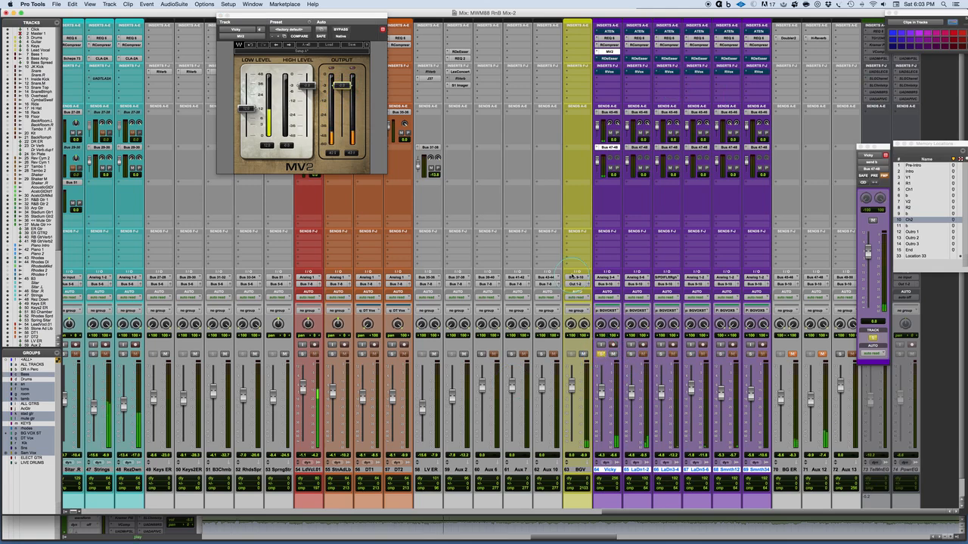
left_click(336, 30)
left_click(337, 30)
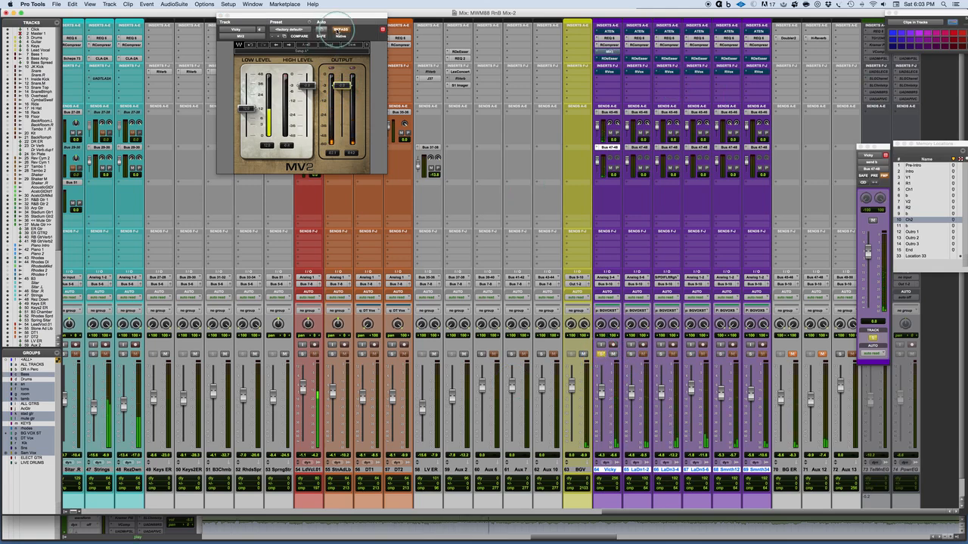
left_click(337, 29)
Step: Raise the MV2's low level further, lower its high level and output, and compare track 64 with it bypassed and active
left_click_drag(309, 85, 307, 91)
left_click_drag(246, 108, 246, 100)
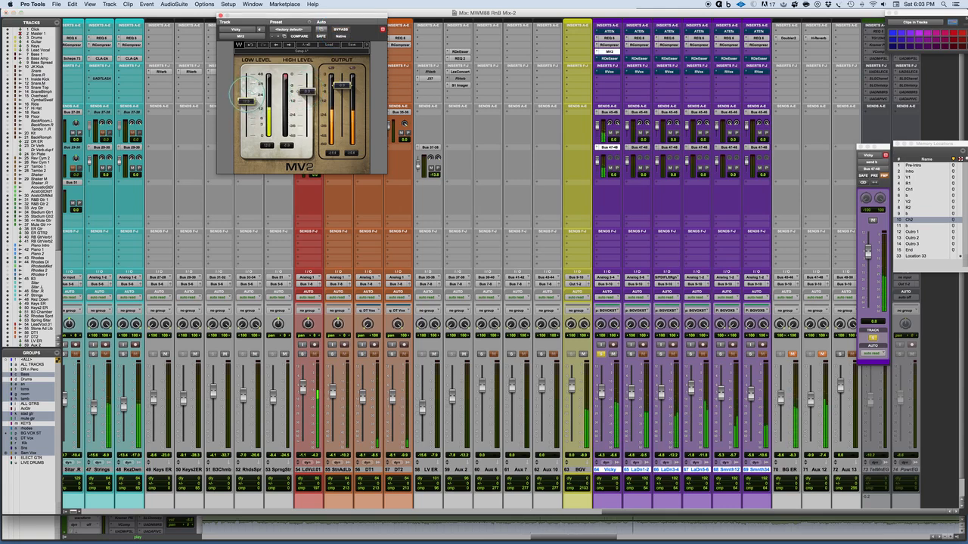
left_click_drag(341, 79, 338, 104)
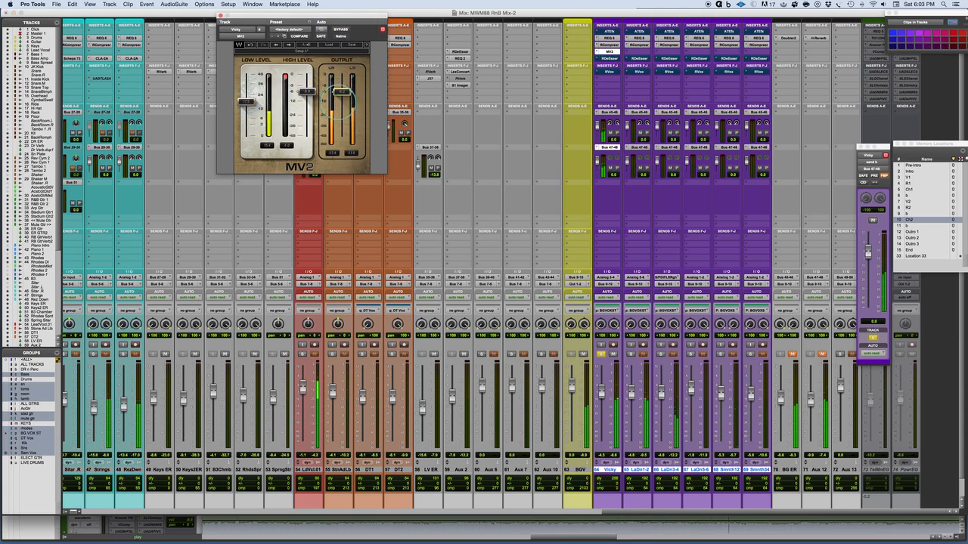
left_click(341, 28)
left_click(341, 29)
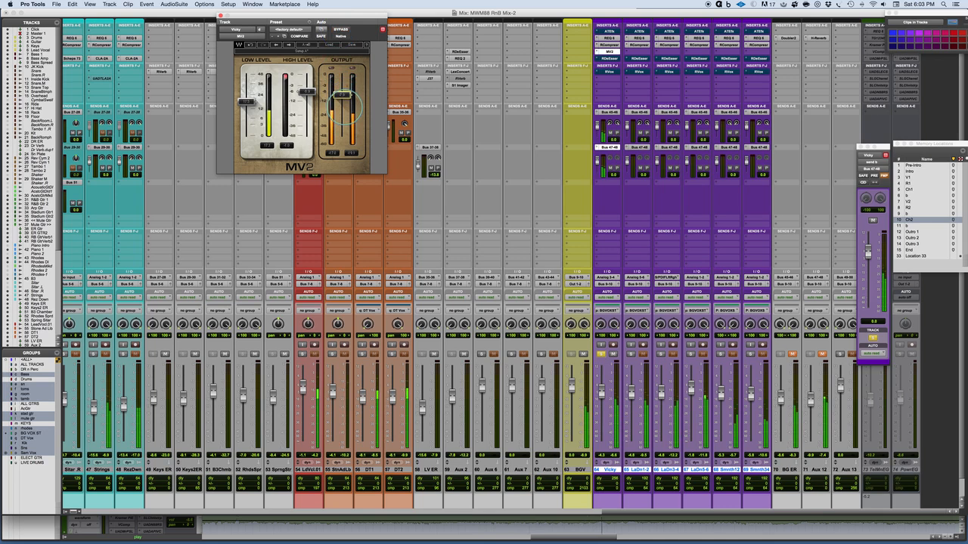
left_click(339, 29)
left_click(339, 29)
Step: Copy track 64's MV2 to background vocal tracks 65 to 69 and compare the soloed stack with MV2 bypassed and active
left_click_drag(611, 54, 757, 51)
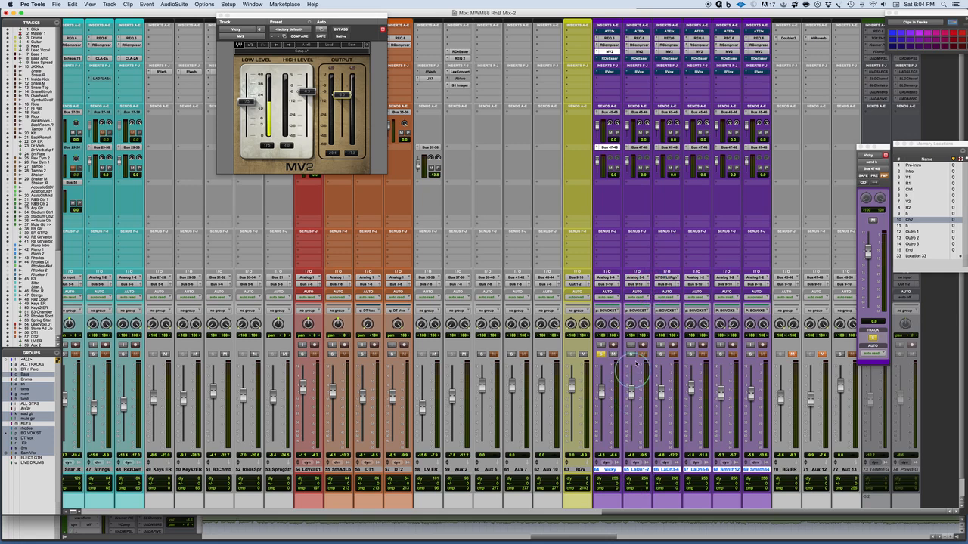
left_click(631, 354)
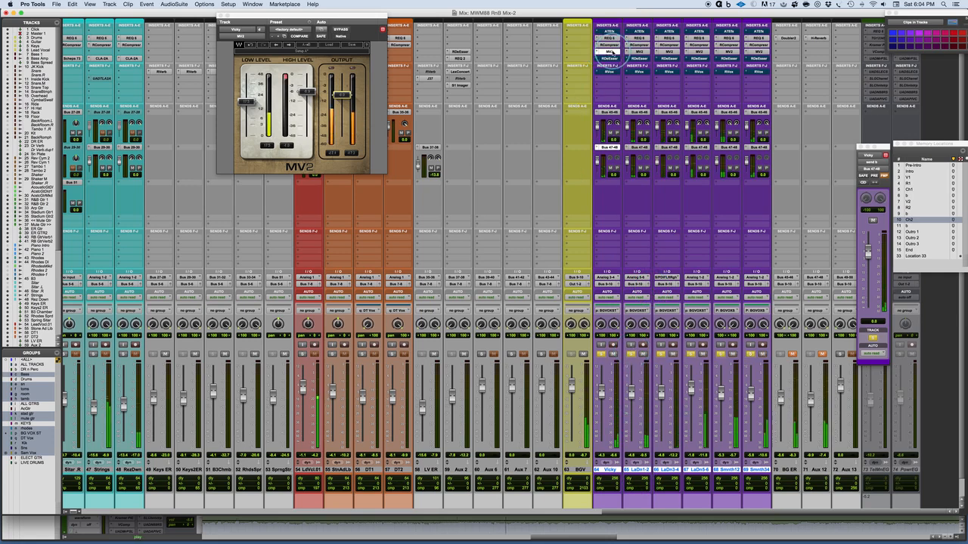
left_click(610, 52, "super")
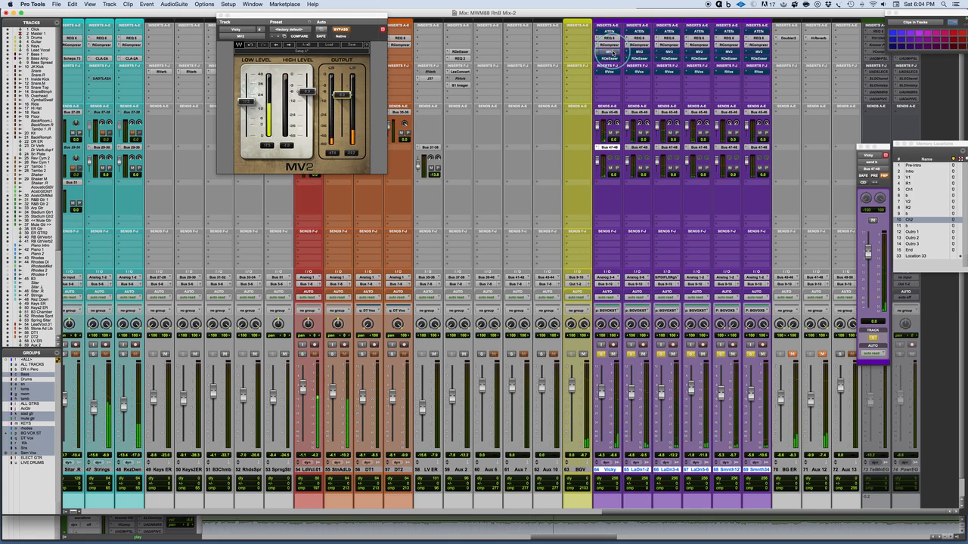
left_click(611, 51, "super")
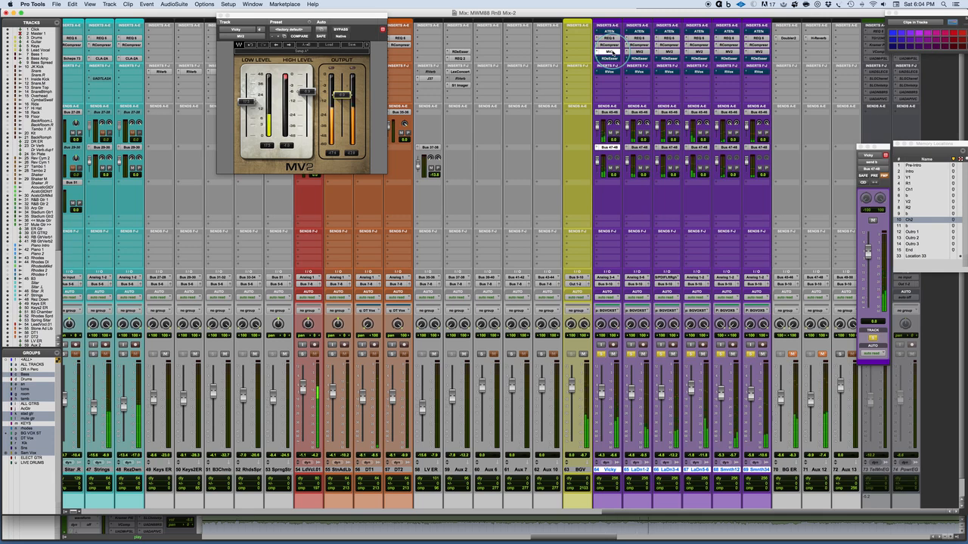
left_click(610, 51, "super")
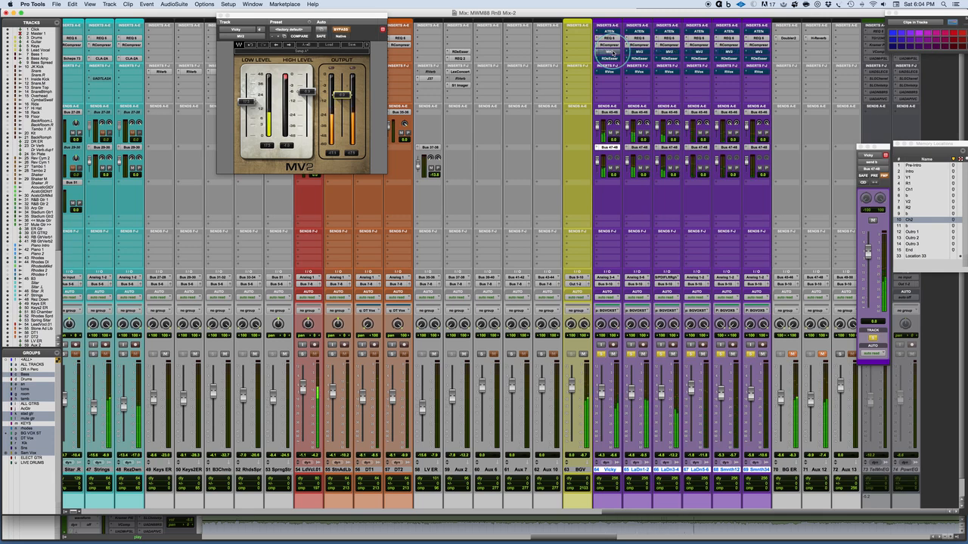
Step: Compare the background vocal stack during playback with the MV2 bypassed and active
left_click(613, 52, "super")
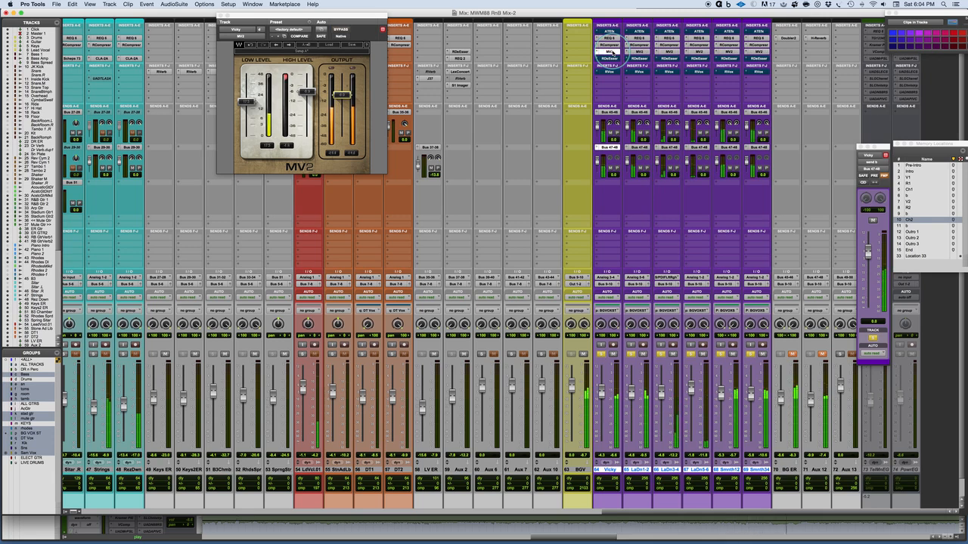
left_click(613, 52, "super")
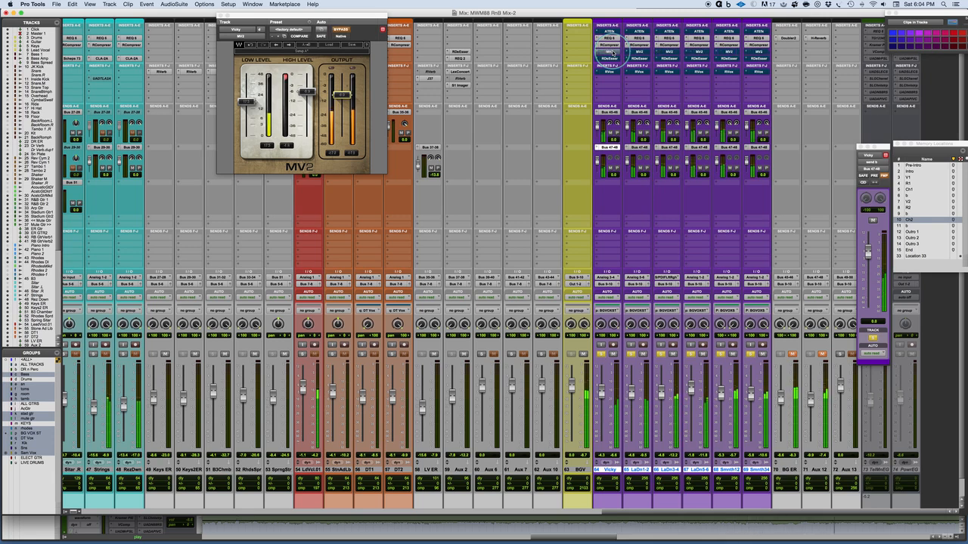
left_click(609, 52, "super")
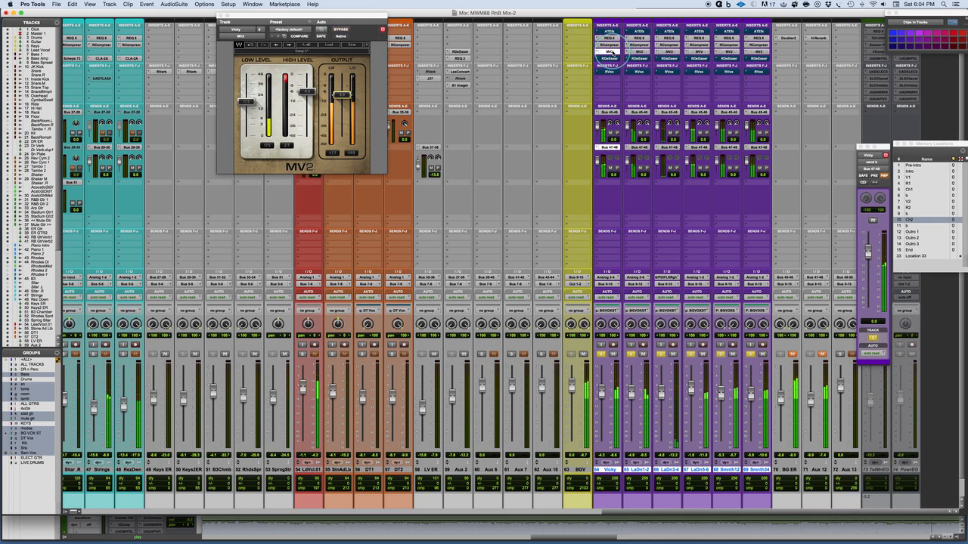
left_click(612, 52, "super")
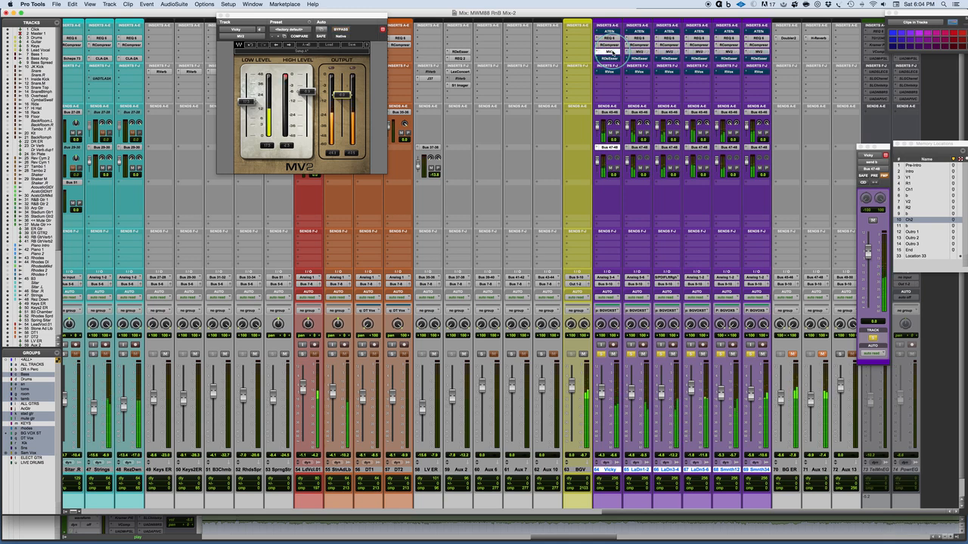
left_click(609, 51, "alt+super")
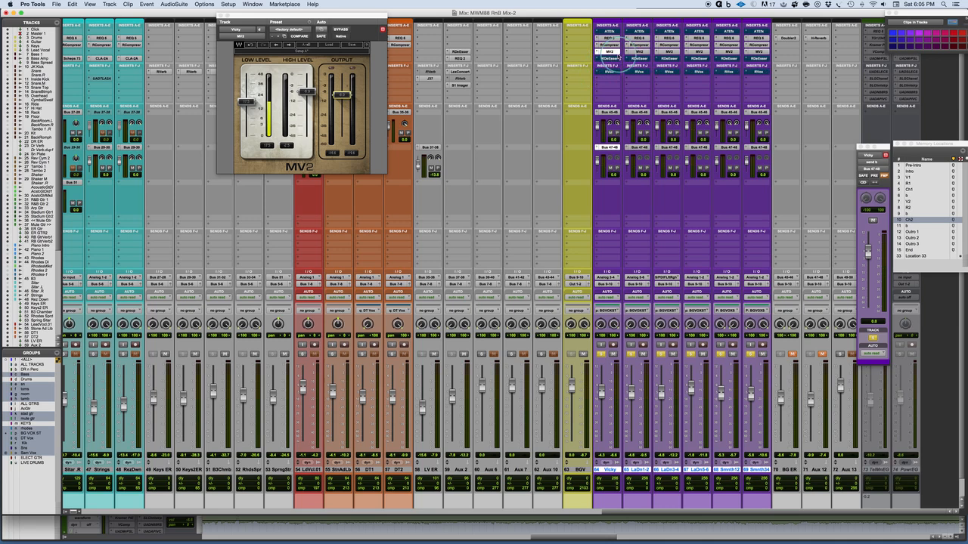
Step: Open the RDeEsser on background vocal track 64 and compare the stack during playback with it bypassed and active
left_click(609, 58)
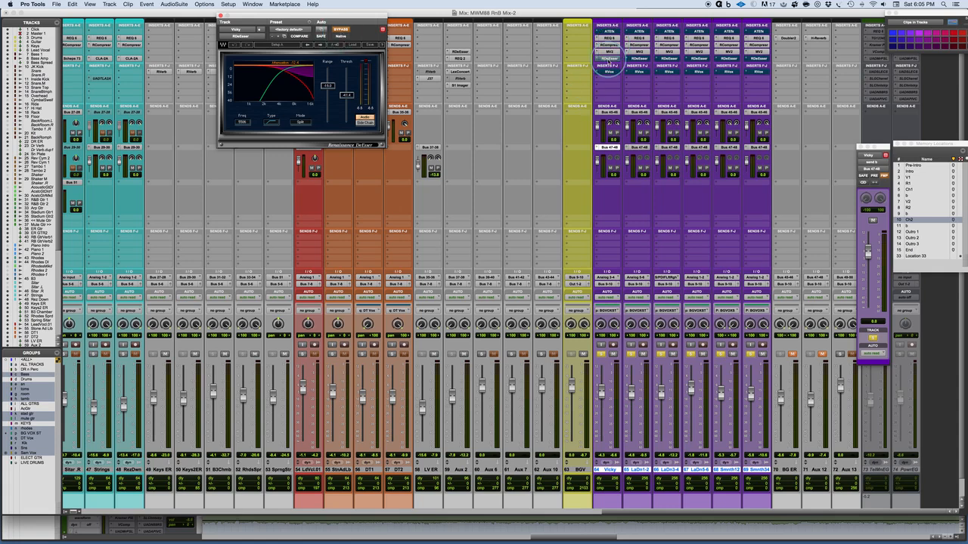
left_click(608, 59)
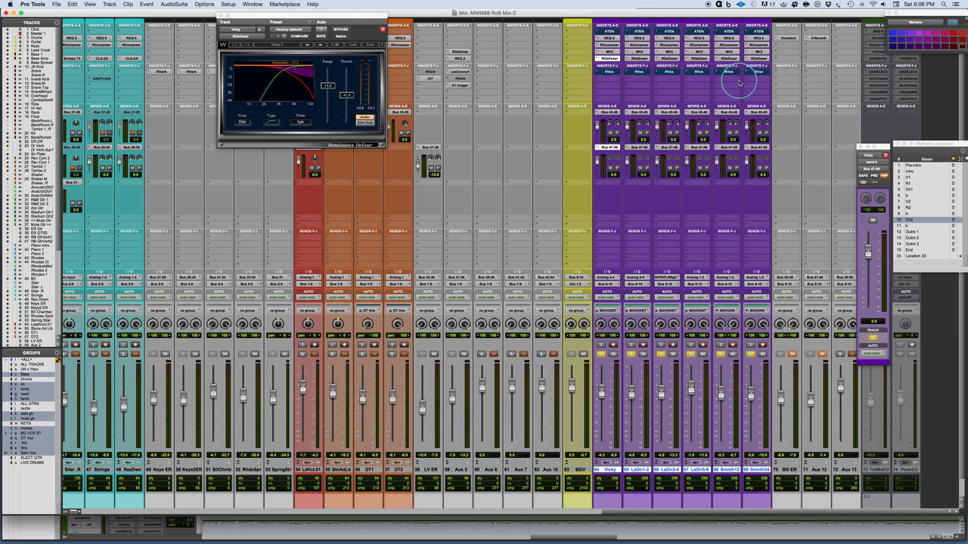
left_click(611, 59, "super")
key("space")
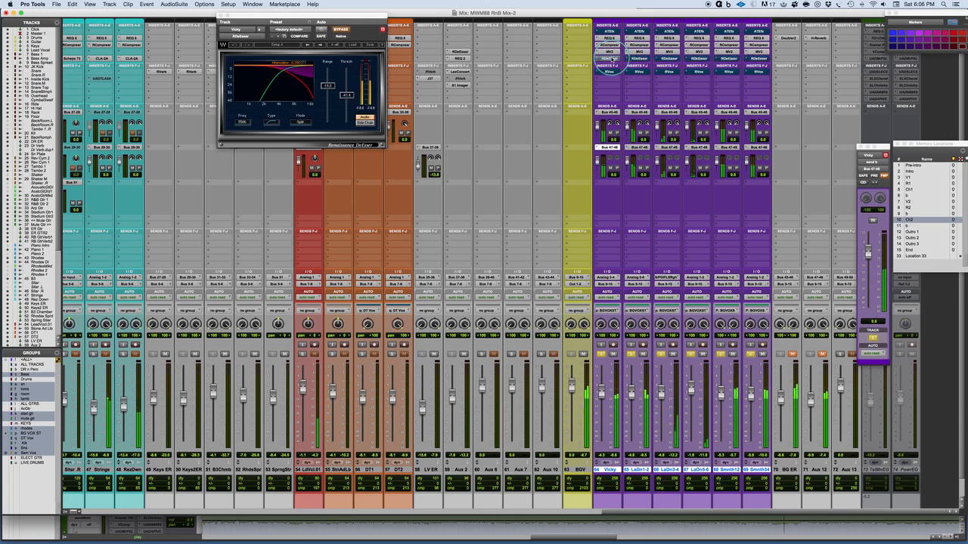
left_click(613, 58, "super")
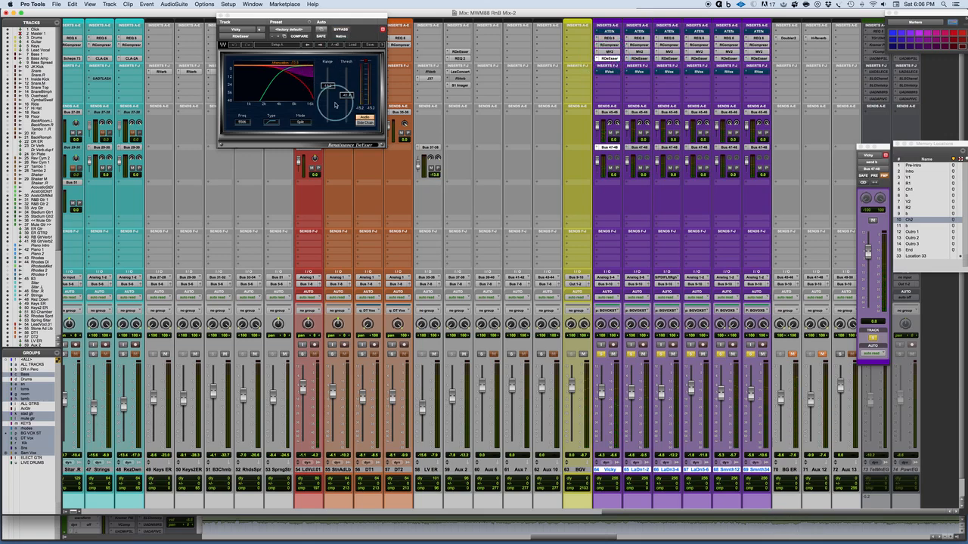
Step: Raise the threshold of track 64's RDeEsser and play back the background vocals
left_click_drag(335, 105, 347, 84)
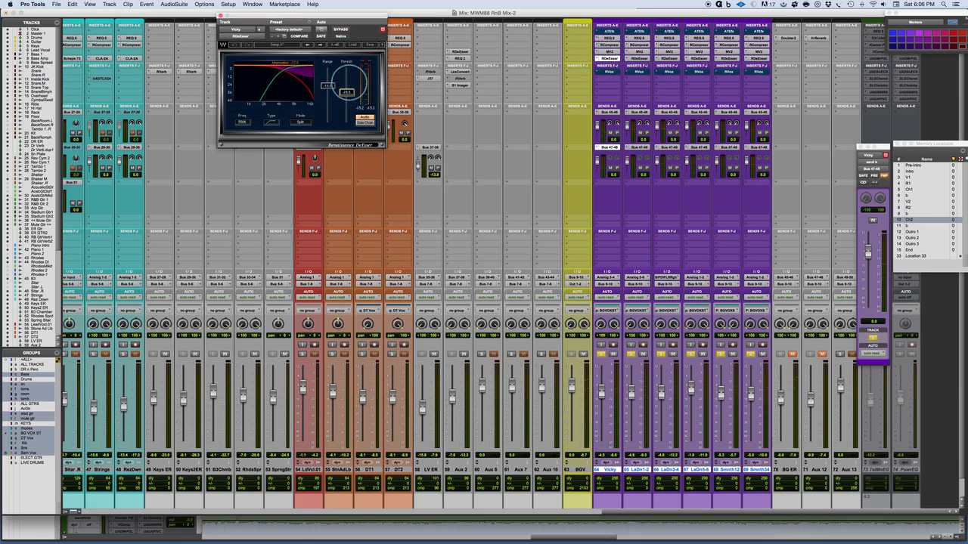
key("space")
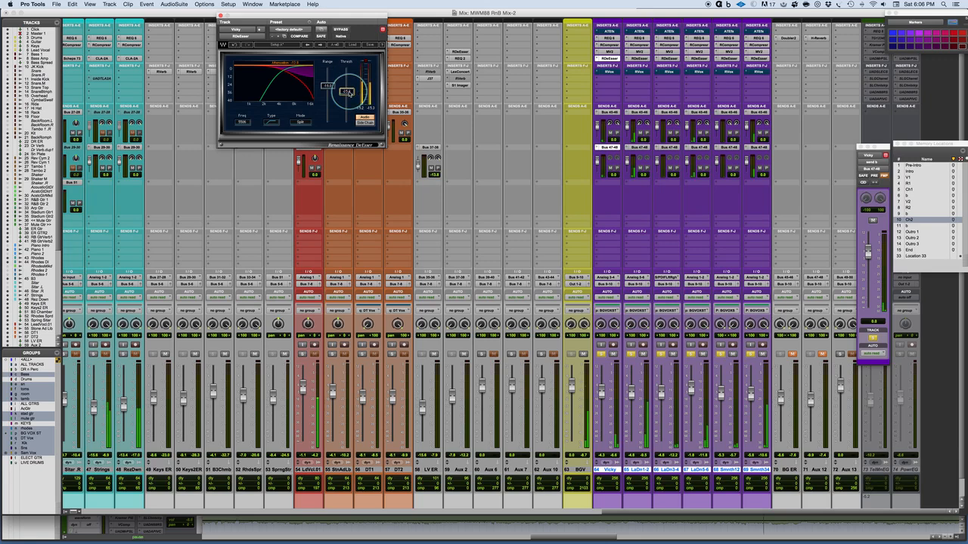
key("space")
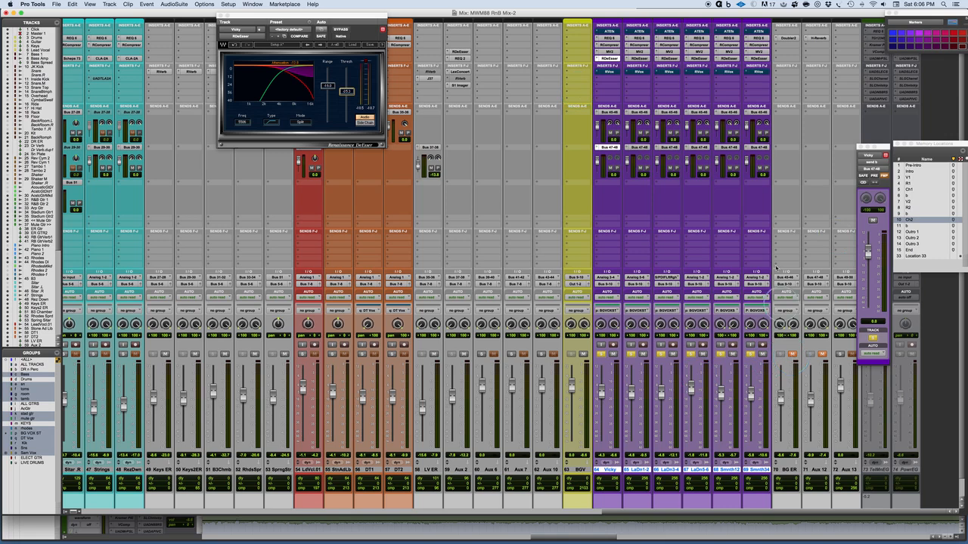
Step: Open the Doubler2 on BG ER track 70 and track 64's Bus 45-46 send to examine the early reflection routing
left_click(788, 37)
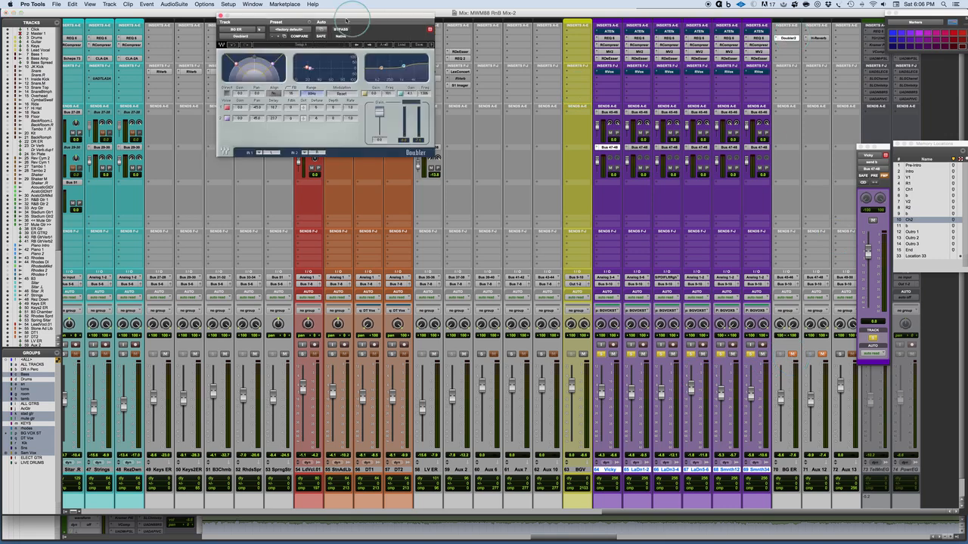
left_click_drag(357, 21, 476, 139)
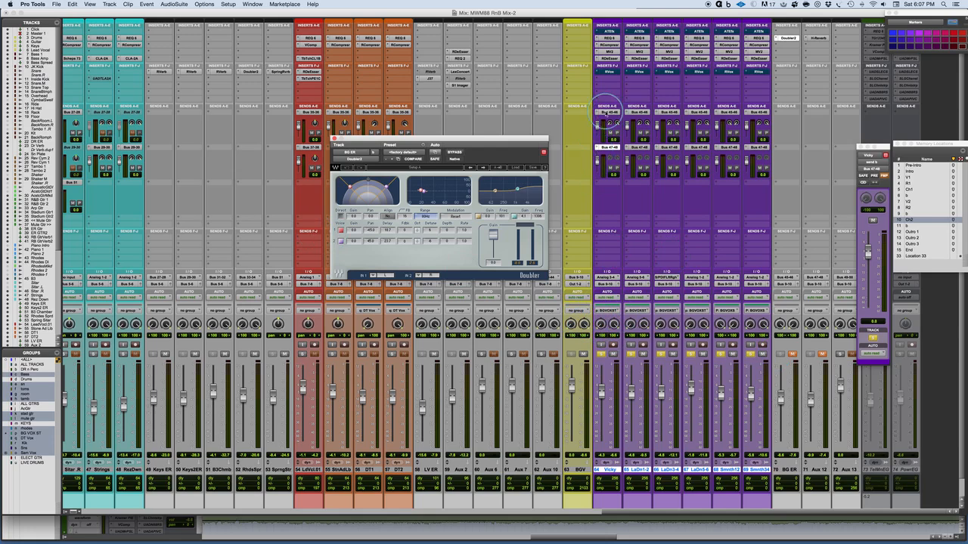
left_click(606, 113)
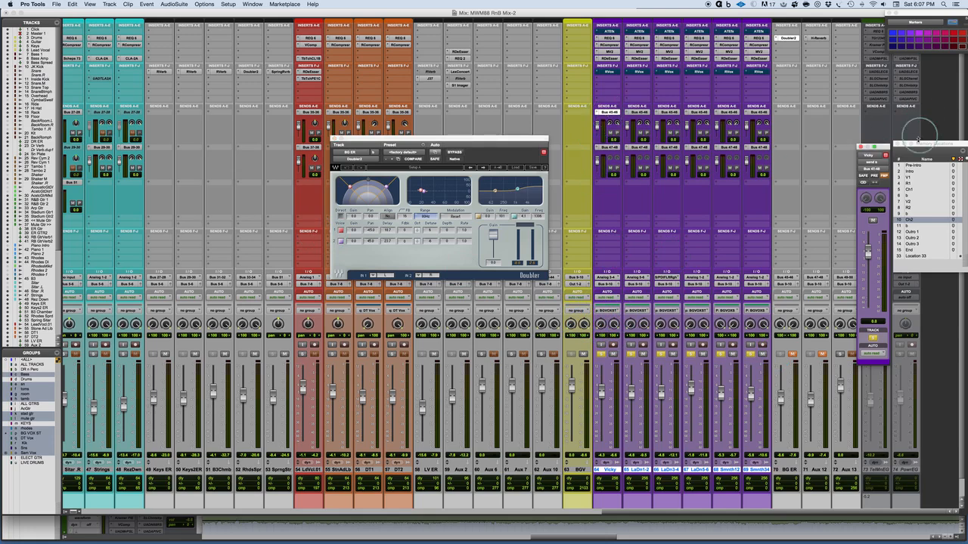
left_click_drag(877, 147, 843, 70)
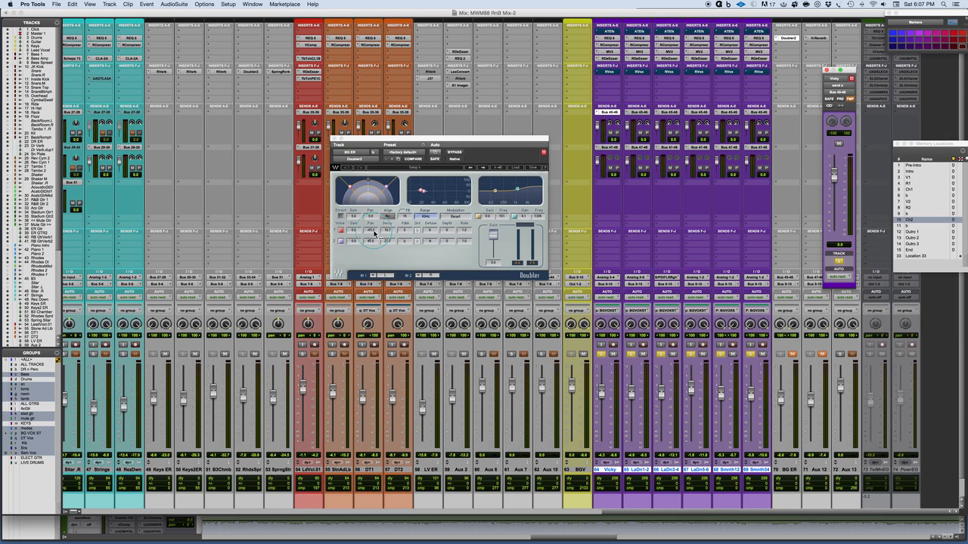
Step: Open the BG ER track's output controls and set the Doubler2's second voice delay to 21.4 ms
left_click(796, 284)
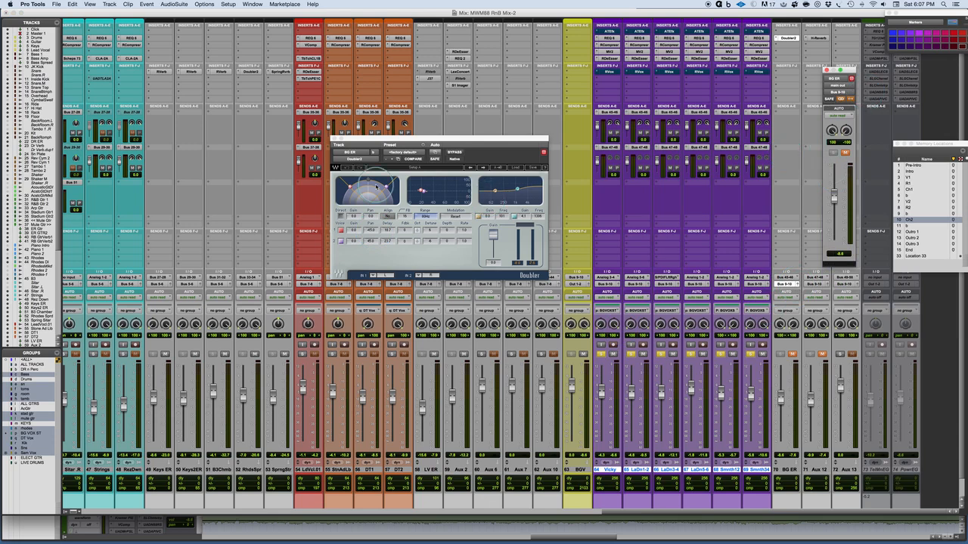
left_click(387, 241)
left_click_drag(387, 242, 369, 250)
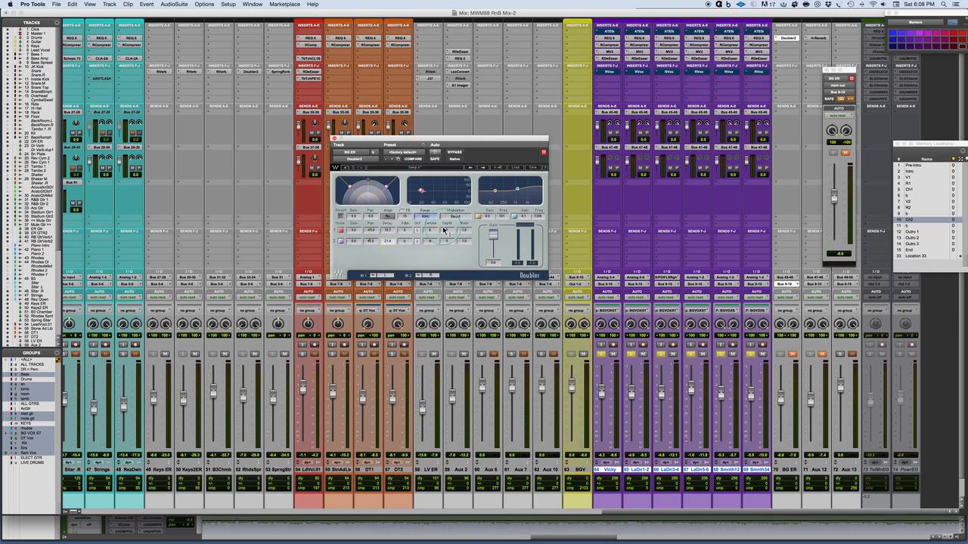
Step: Raise the BG ER fader about 4 dB during playback and compare the background vocals with the track muted and unmuted
key("space")
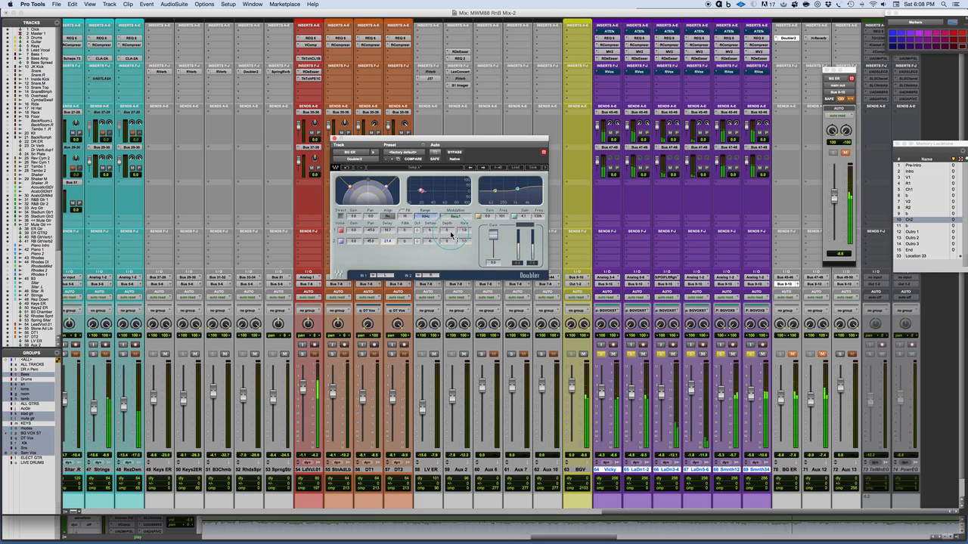
left_click(792, 354)
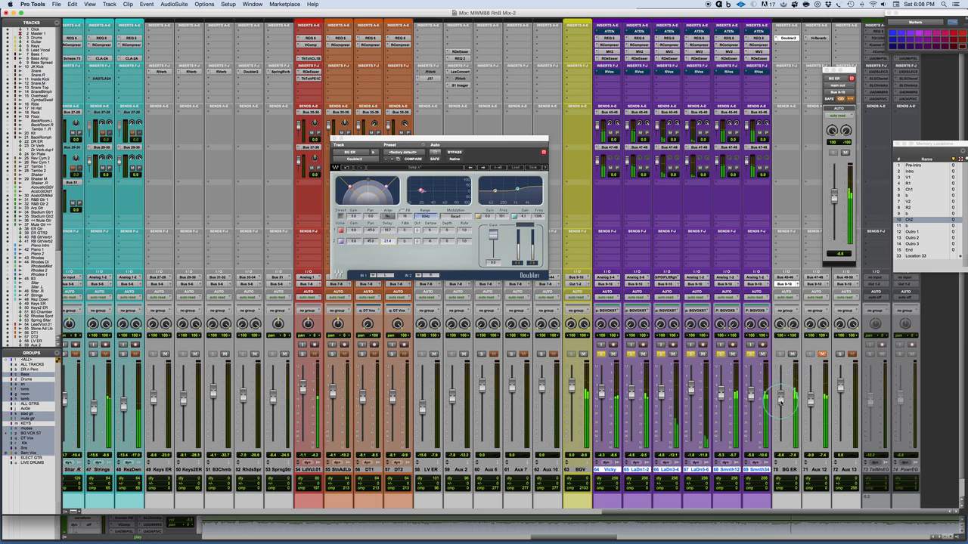
left_click_drag(780, 394, 780, 391)
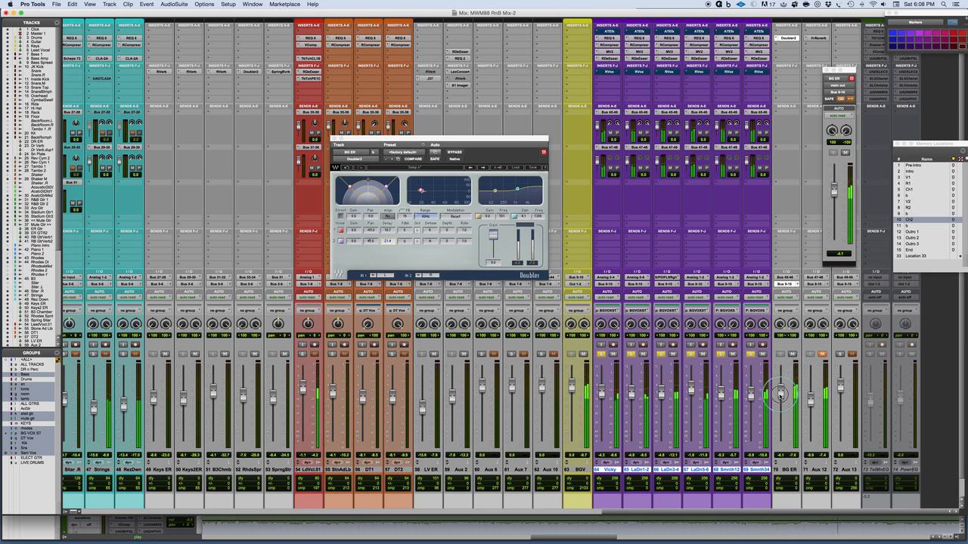
left_click(792, 354)
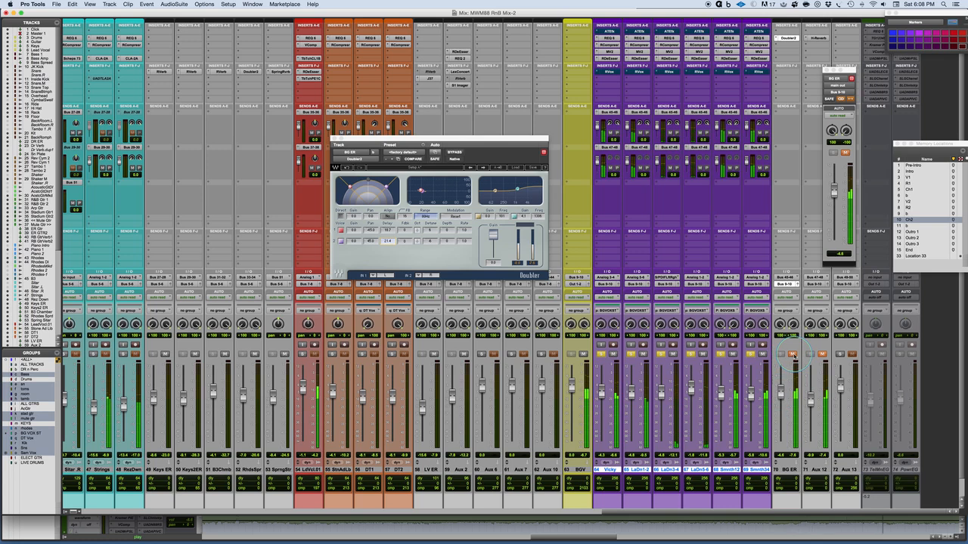
left_click(793, 355)
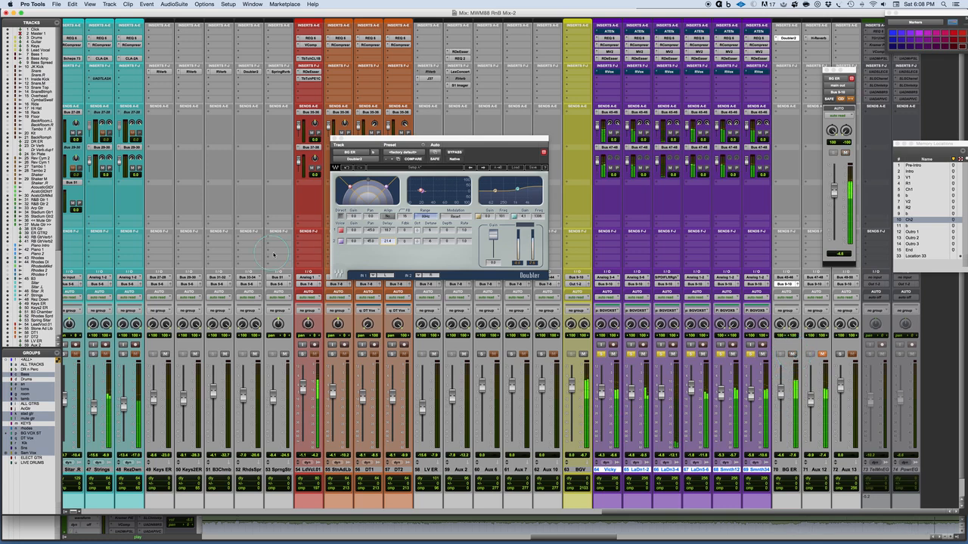
Step: Stop playback and shorten the Doubler2's voice delays on BG ER, setting the first voice's delay to 0.0 ms
left_click(390, 228)
key("space")
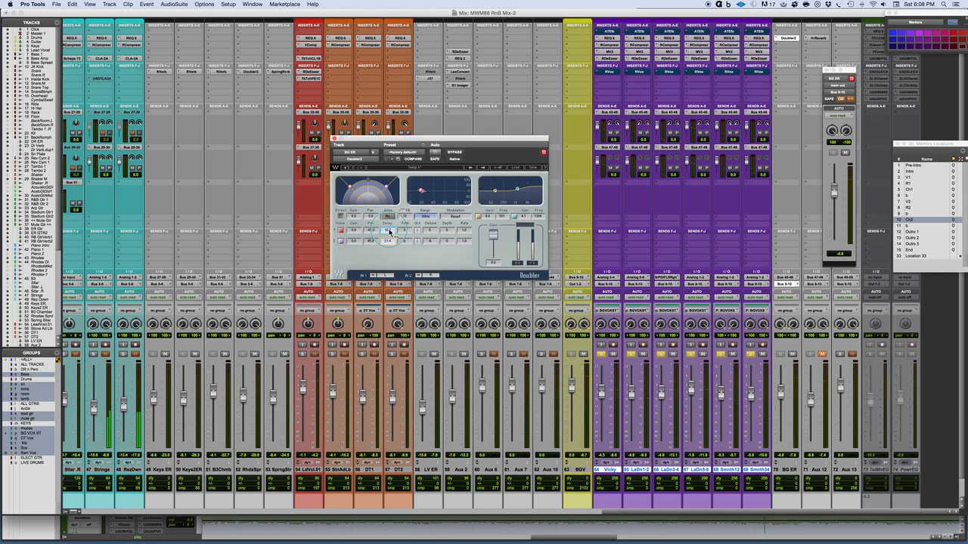
left_click_drag(389, 230, 418, 257)
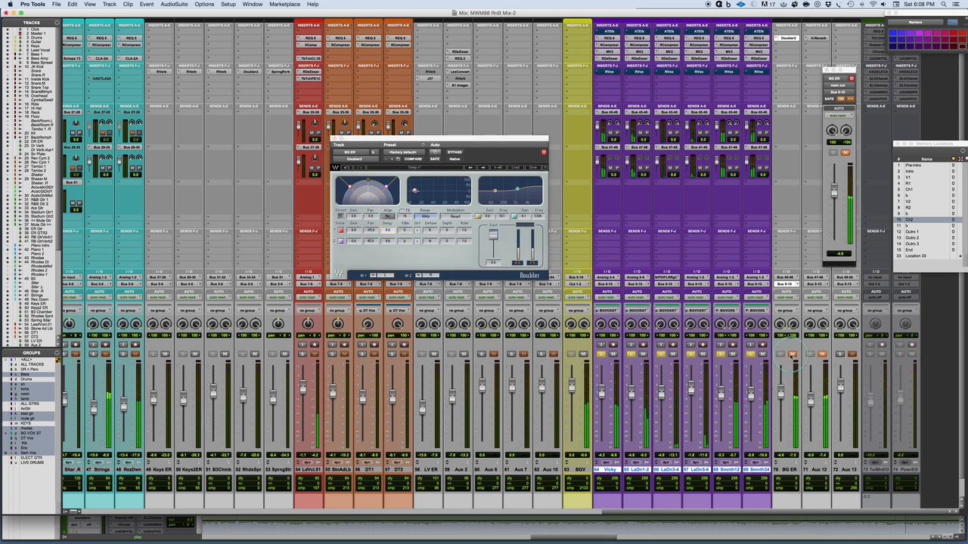
Step: Lower the BG ER fader about 4 dB and compare the shortened delays during playback with the track muted and unmuted
left_click_drag(781, 392, 782, 400)
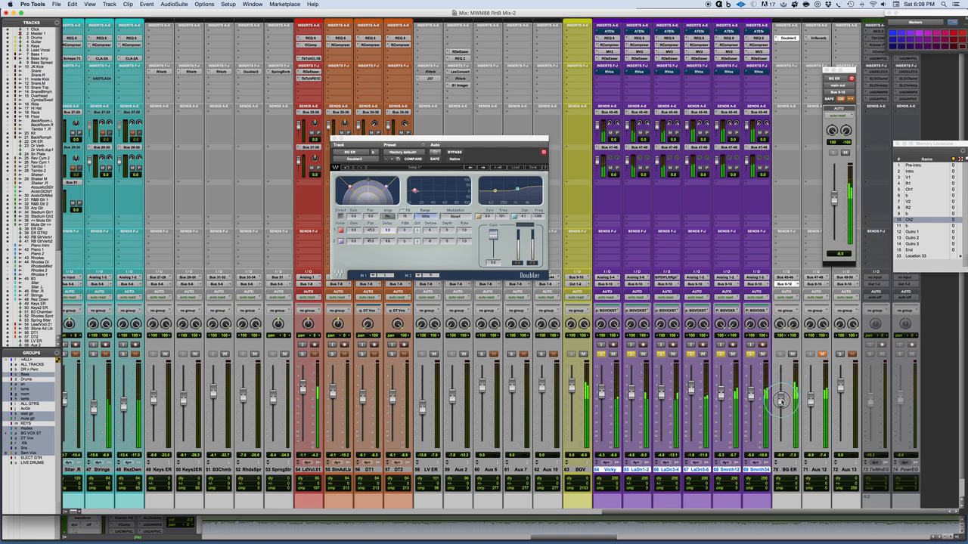
left_click(791, 355)
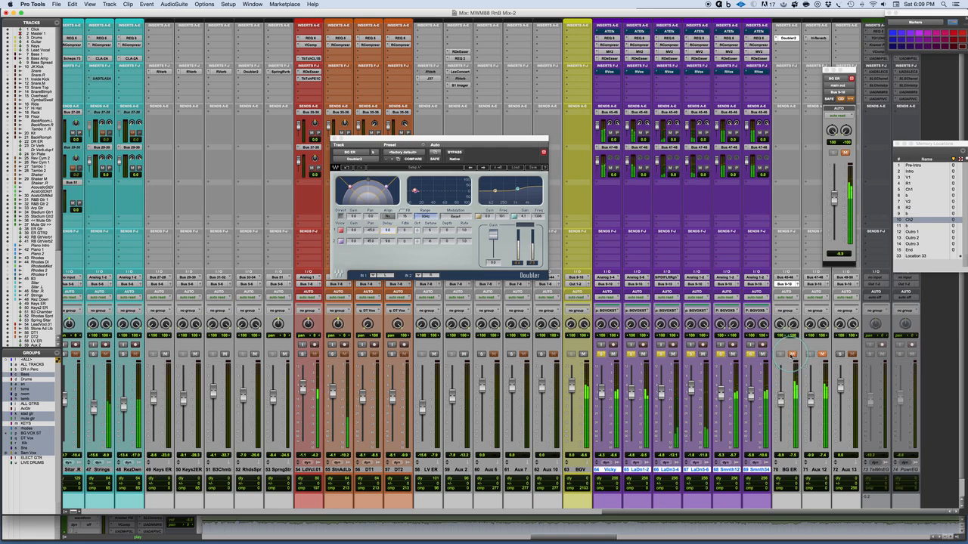
left_click(792, 354)
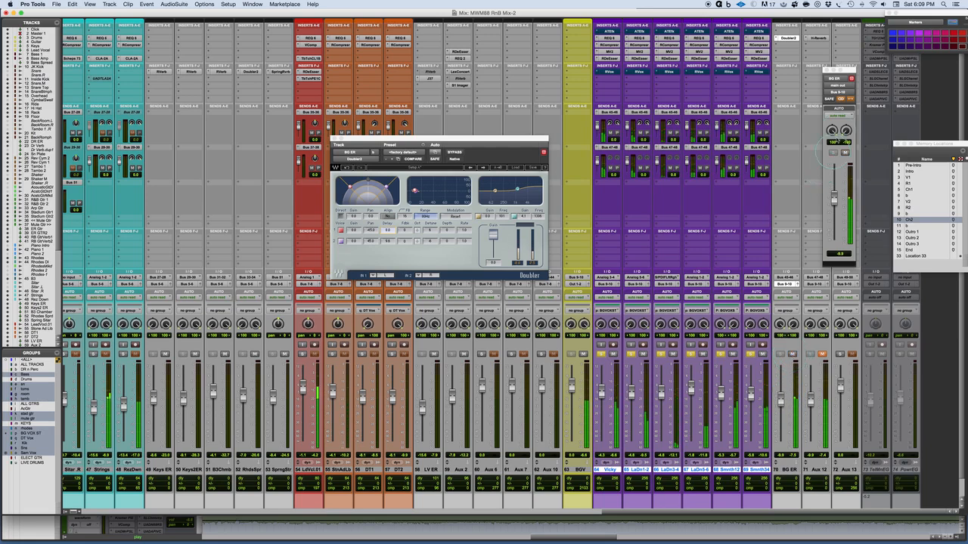
key("space")
left_click(832, 131, "alt")
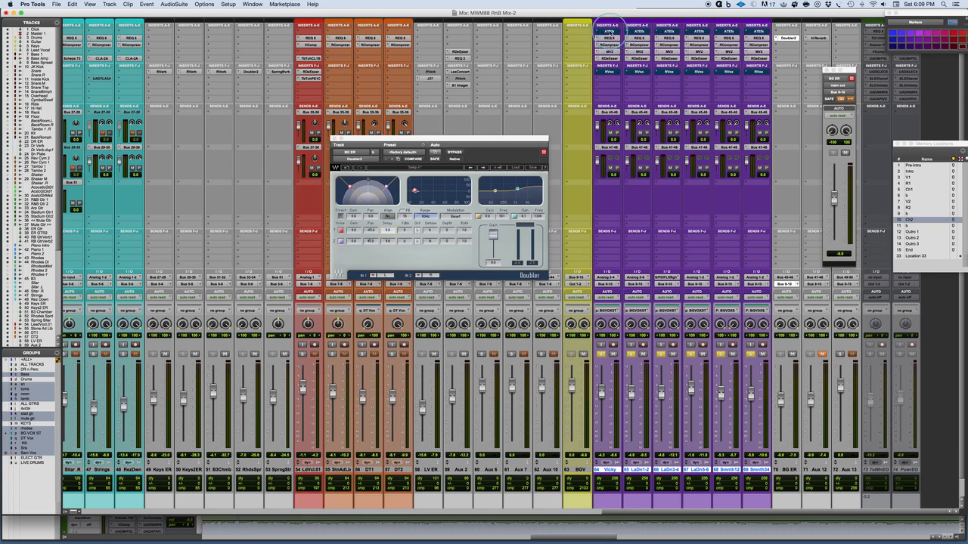
Step: Activate Auto-Tune EFX 3 on the background vocals and move track 64's retune speed to the EFX end
left_click(609, 30)
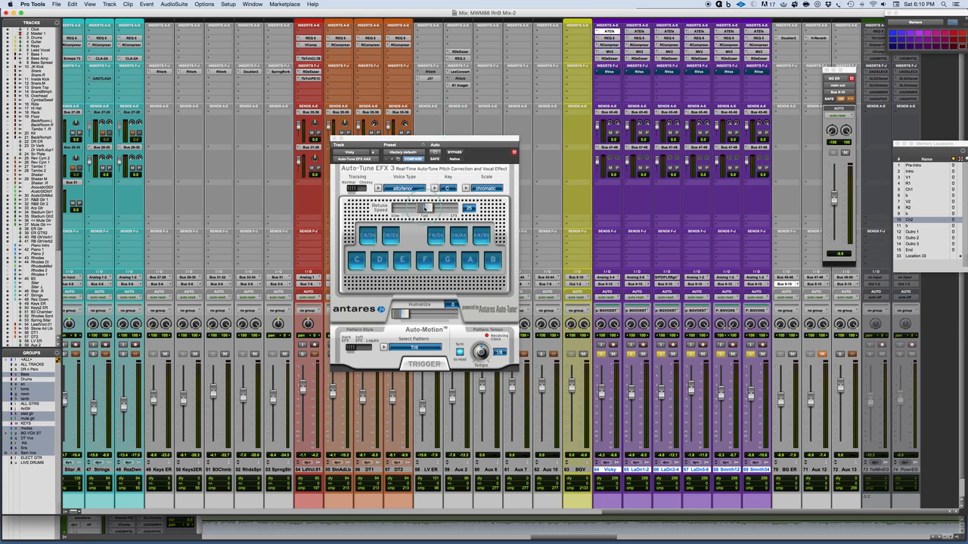
left_click_drag(425, 207, 492, 203)
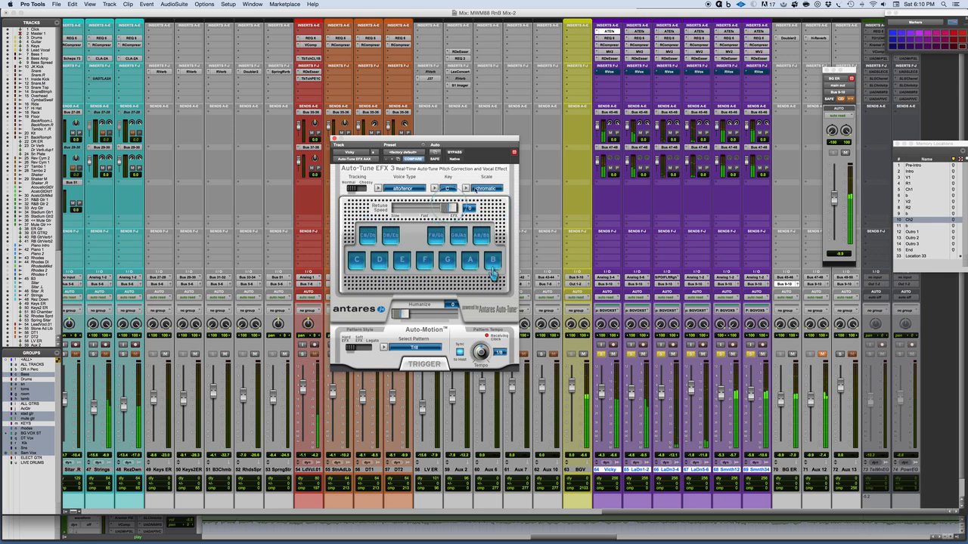
key("space")
Step: Move the Auto-Tune EFX 3 retune speed to the EFX end on background vocal tracks 65 to 69
left_click(638, 32)
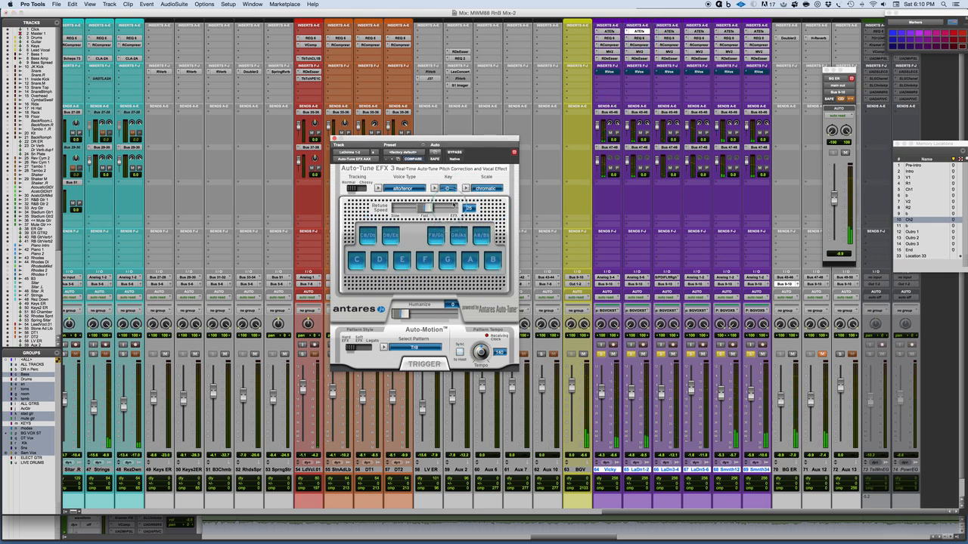
left_click_drag(426, 208, 455, 208)
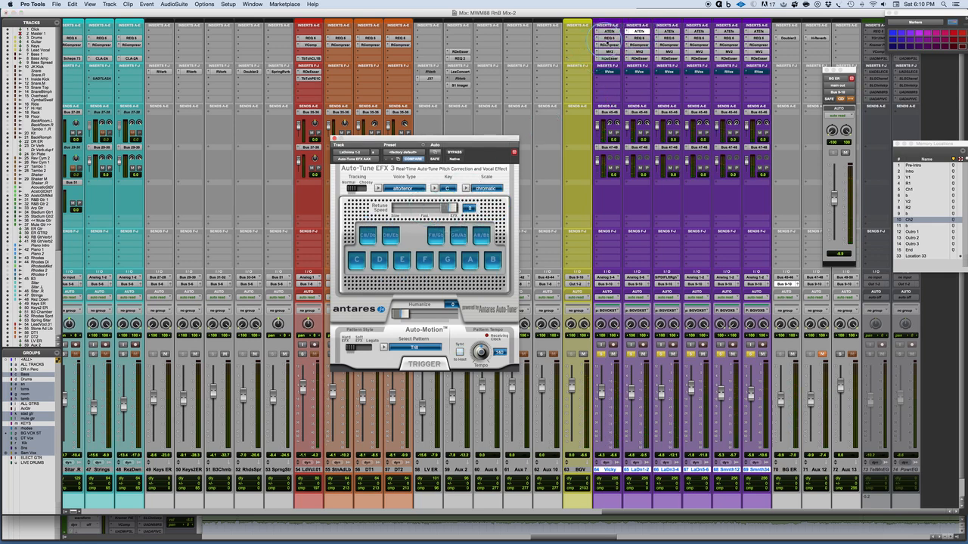
left_click(667, 31)
left_click_drag(427, 208, 455, 208)
left_click(696, 32)
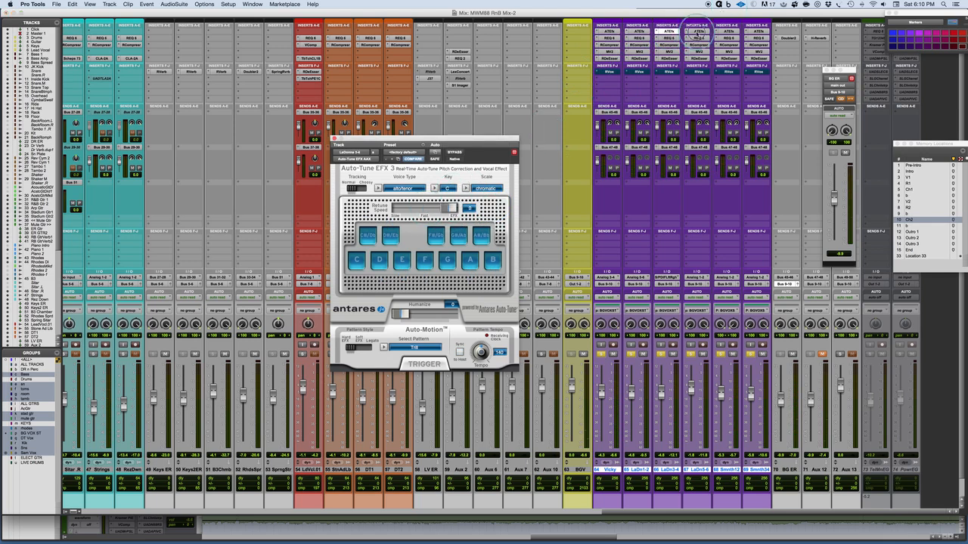
left_click_drag(428, 208, 451, 208)
left_click(549, 136)
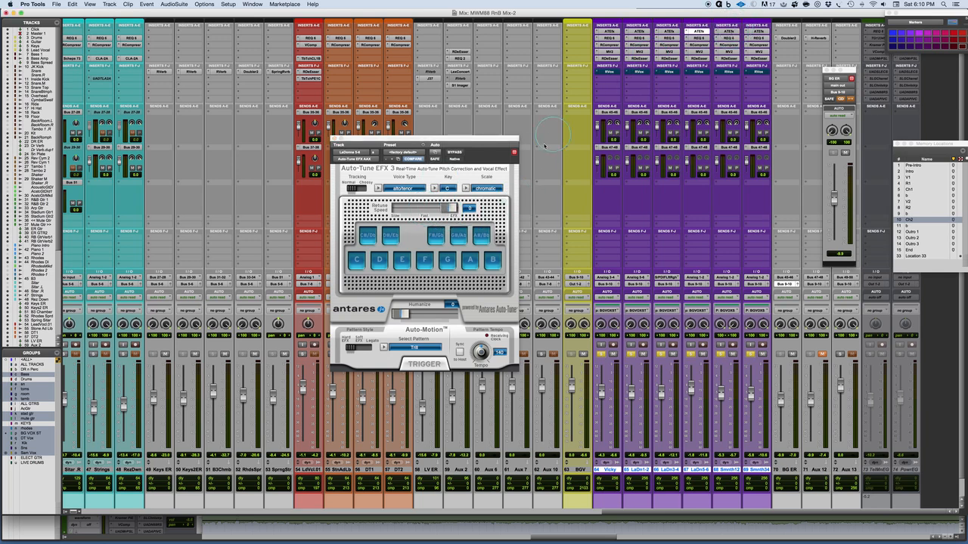
left_click(726, 32)
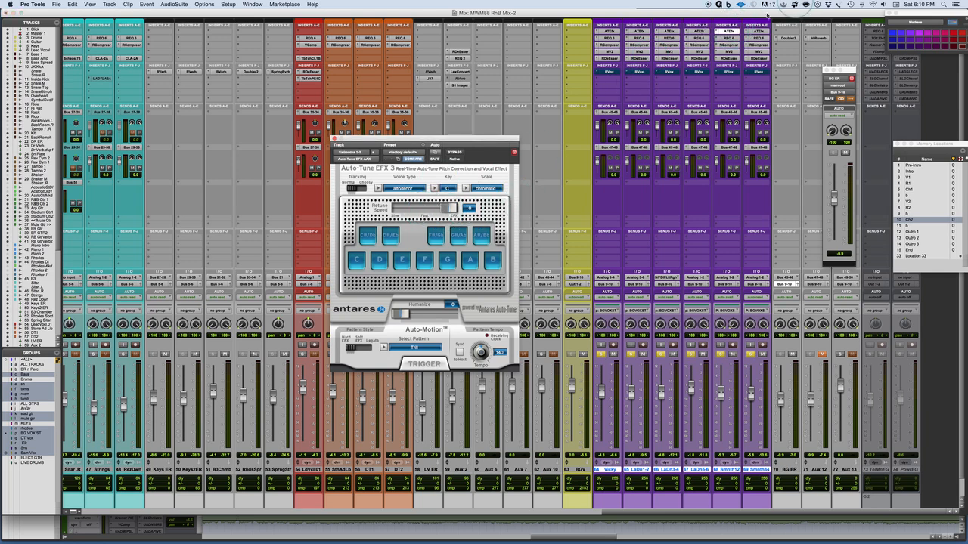
left_click(757, 32)
left_click_drag(427, 208, 491, 210)
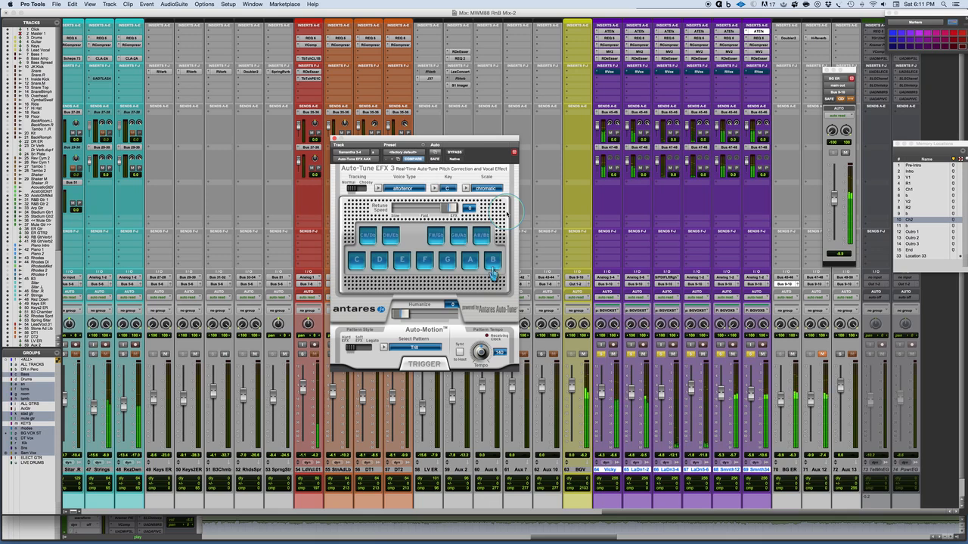
Step: Open the H-Reverb on Aux 12 and shorten its reverb time to 0.31 seconds during playback
left_click_drag(850, 71, 264, 118)
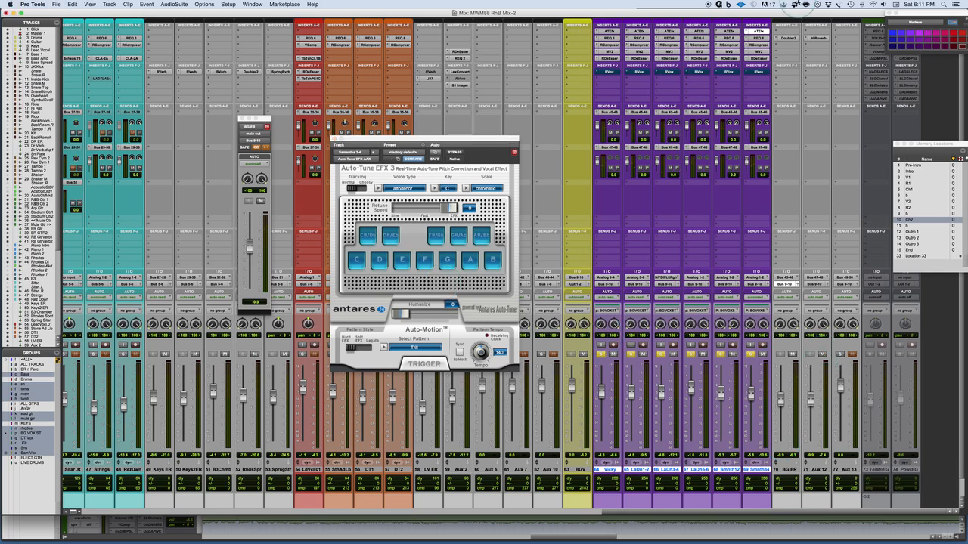
left_click(819, 38)
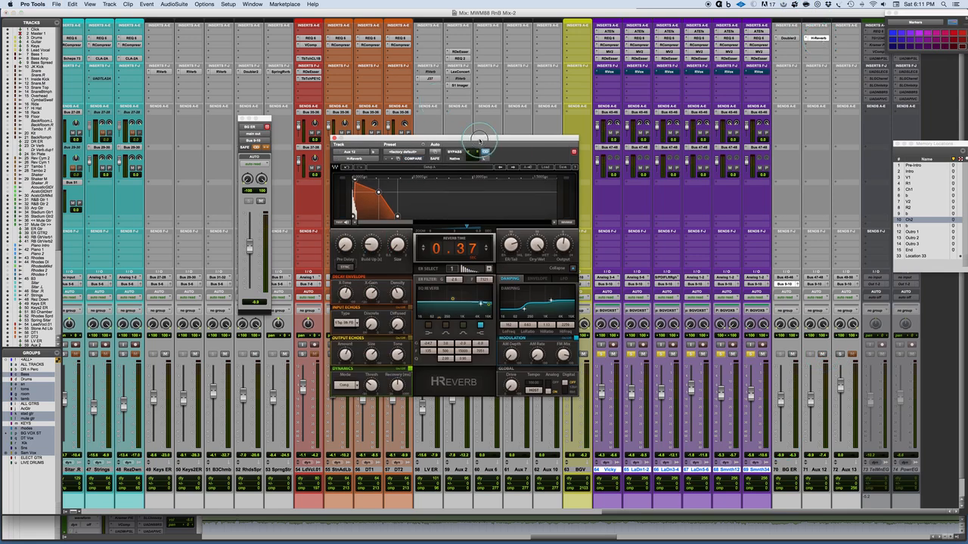
left_click_drag(476, 160, 420, 42)
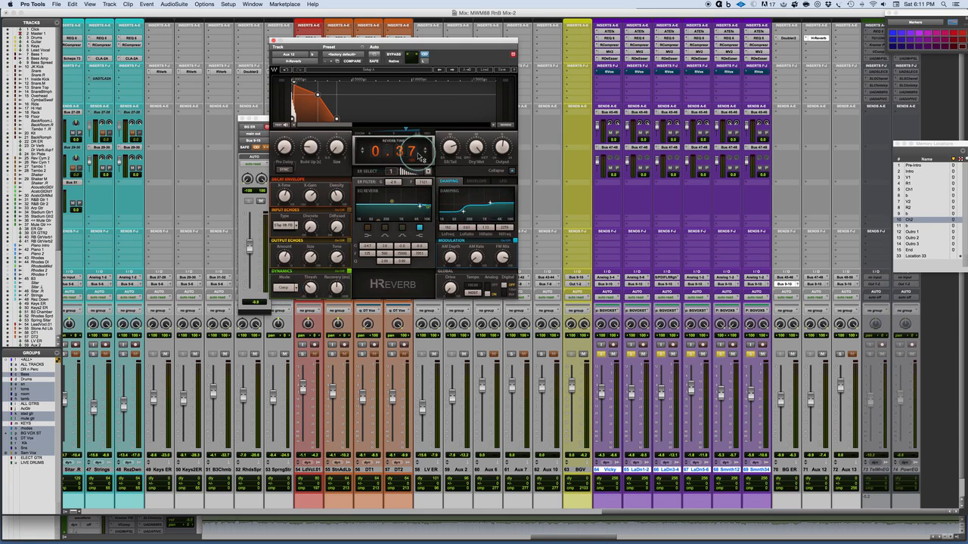
key("space")
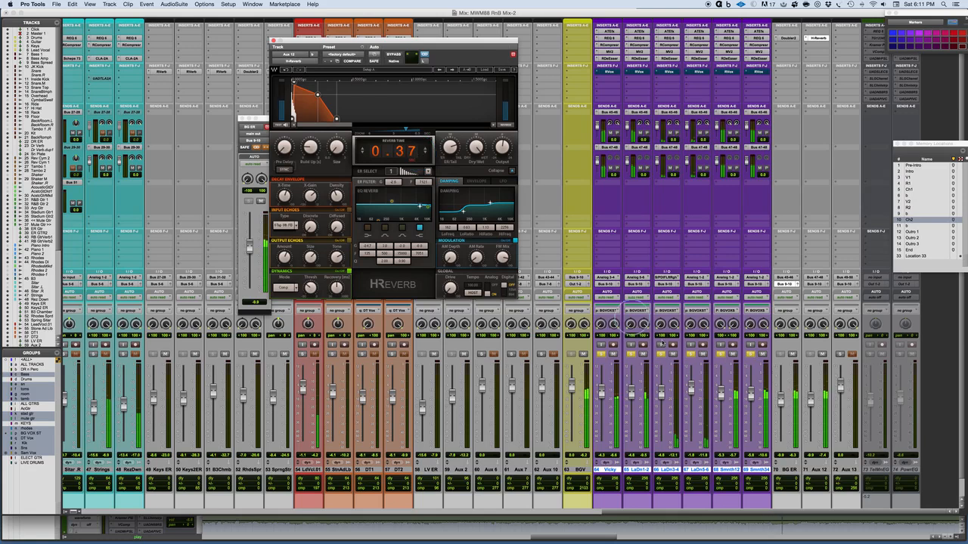
left_click(810, 401)
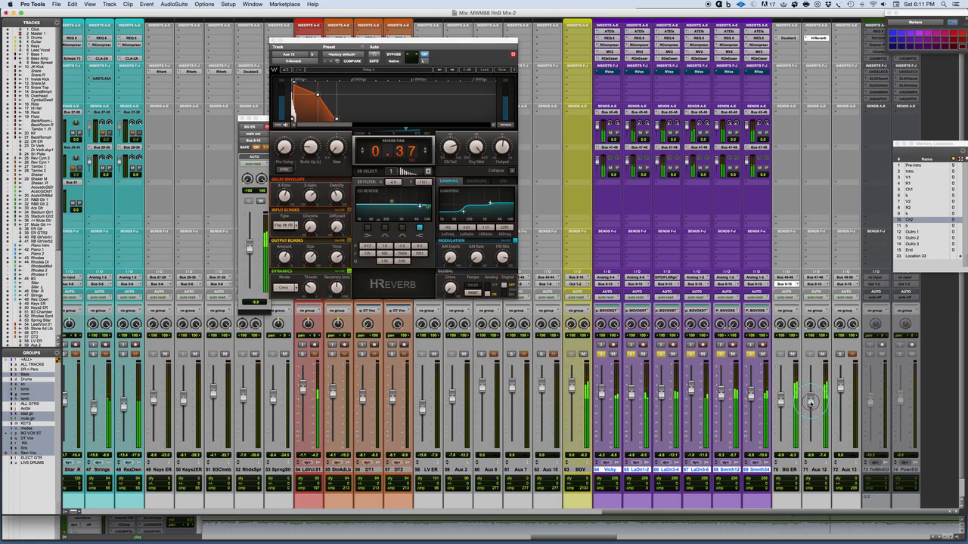
left_click_drag(420, 151, 421, 153)
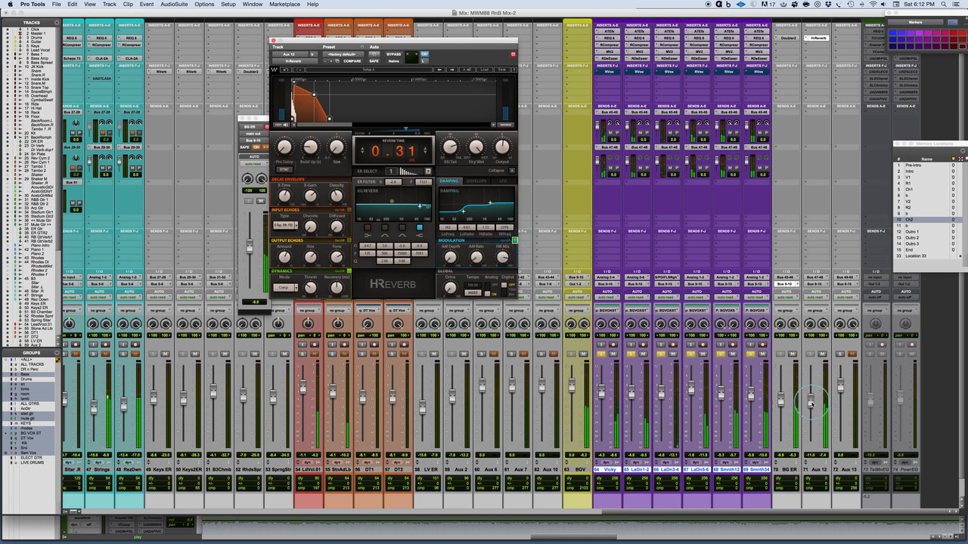
Step: Adjust the H-Reverb's pre-delay on Aux 12 during playback
left_click(284, 148)
left_click_drag(284, 148, 285, 158)
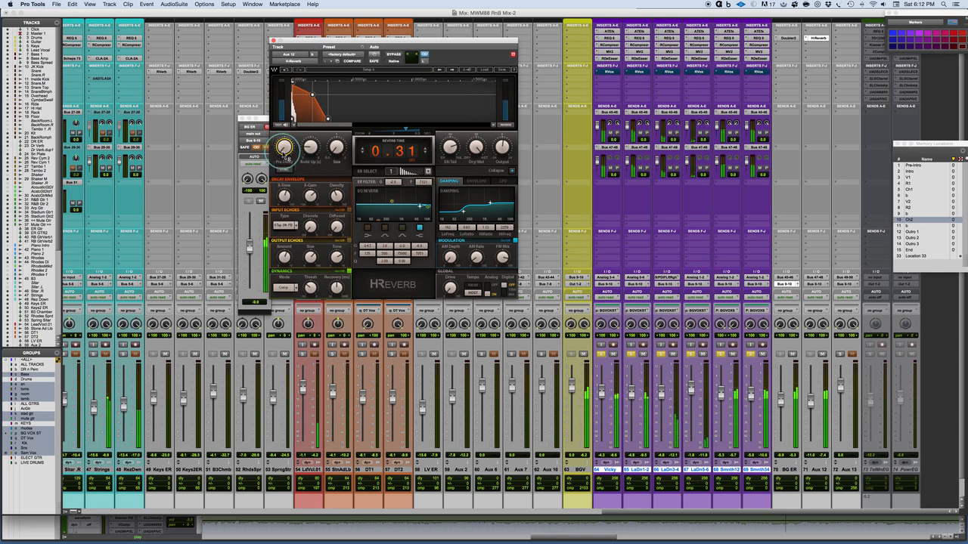
left_click(285, 156)
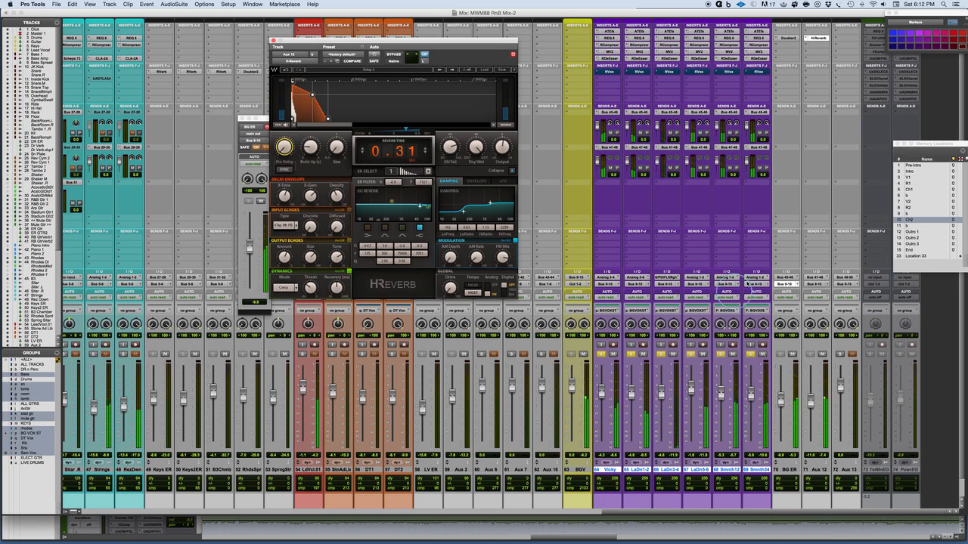
Step: Unlink the H-Reverb's two channels and expand the second channel's window beside the first, matching its time slider to the first channel
left_click(425, 59)
left_click_drag(210, 15, 730, 44)
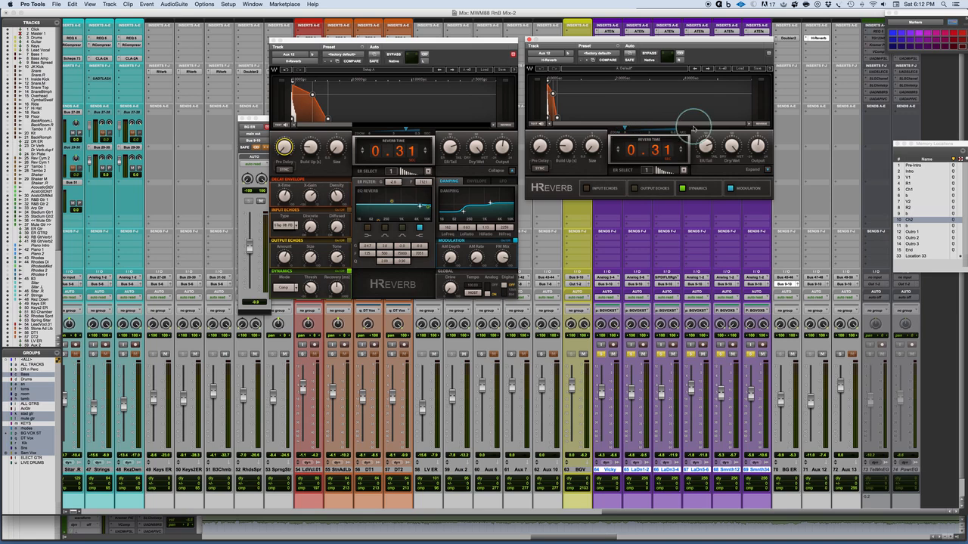
left_click_drag(627, 129, 665, 129)
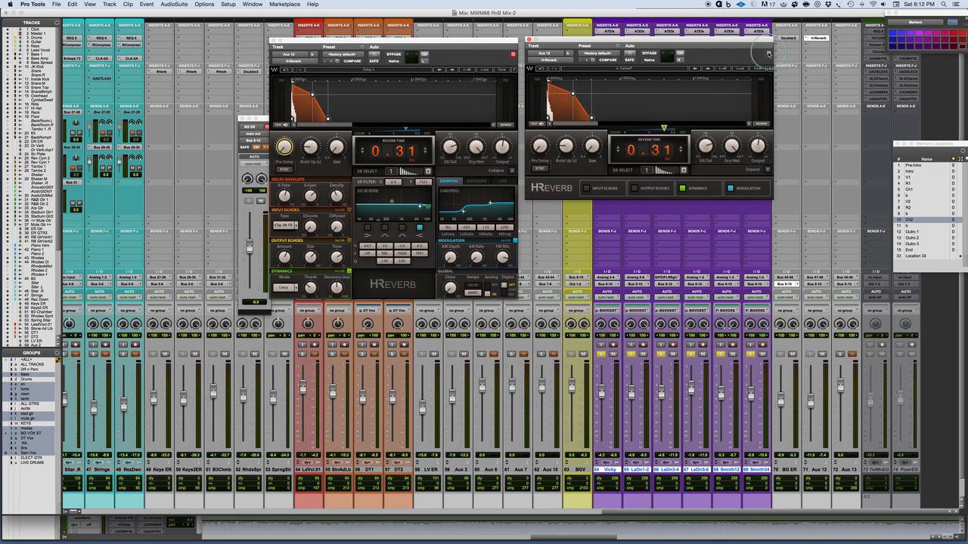
left_click(759, 169)
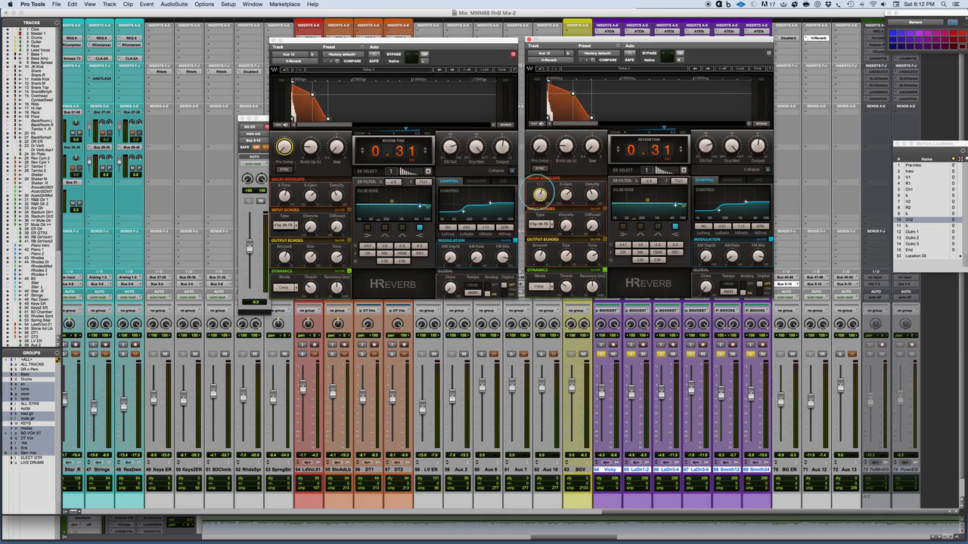
Step: Offset the decay envelope's X-Time, X-Gain and Density slightly between the two H-Reverb channels
left_click(284, 194)
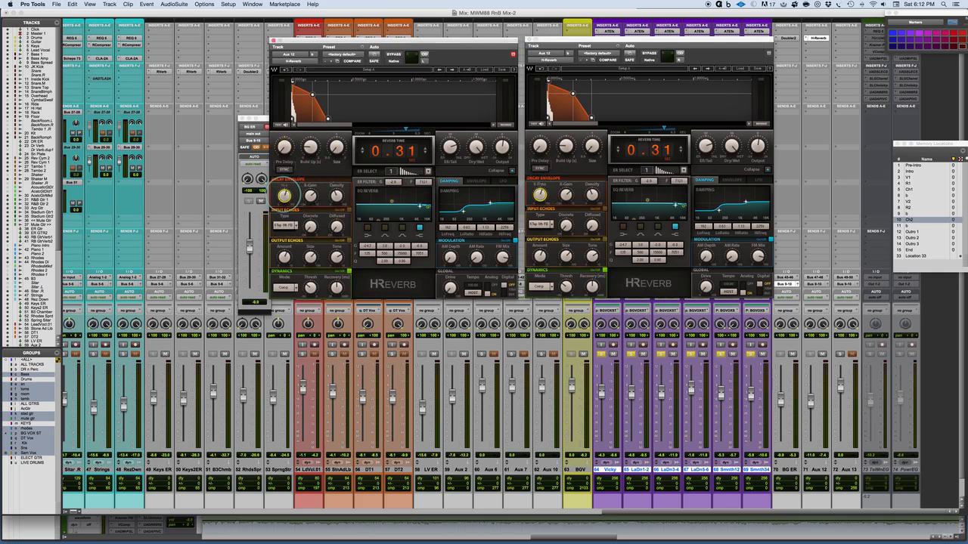
left_click(312, 195)
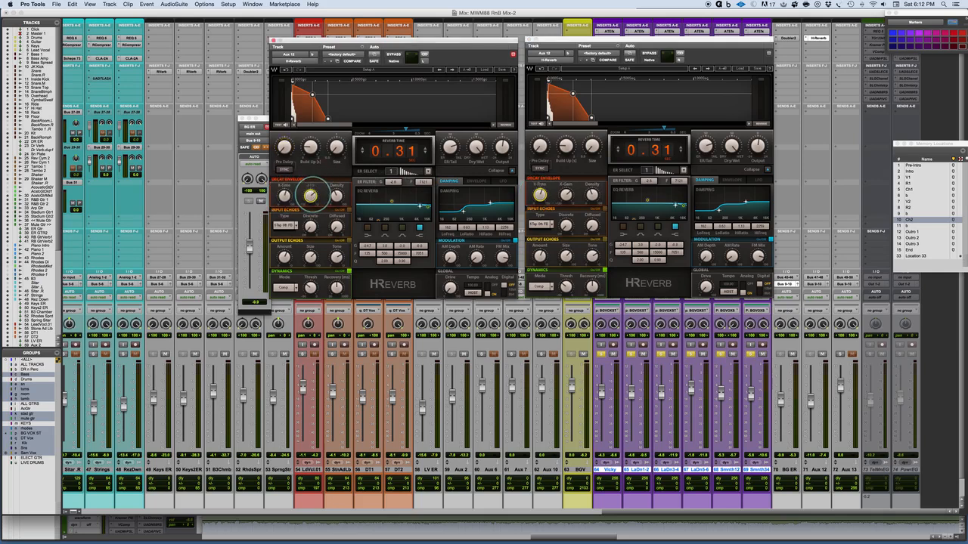
left_click(566, 194)
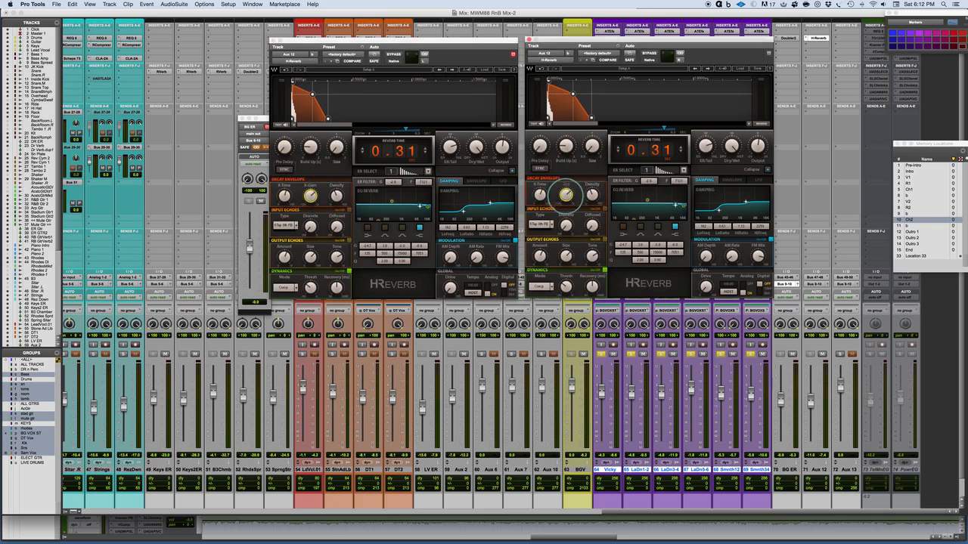
left_click(592, 195)
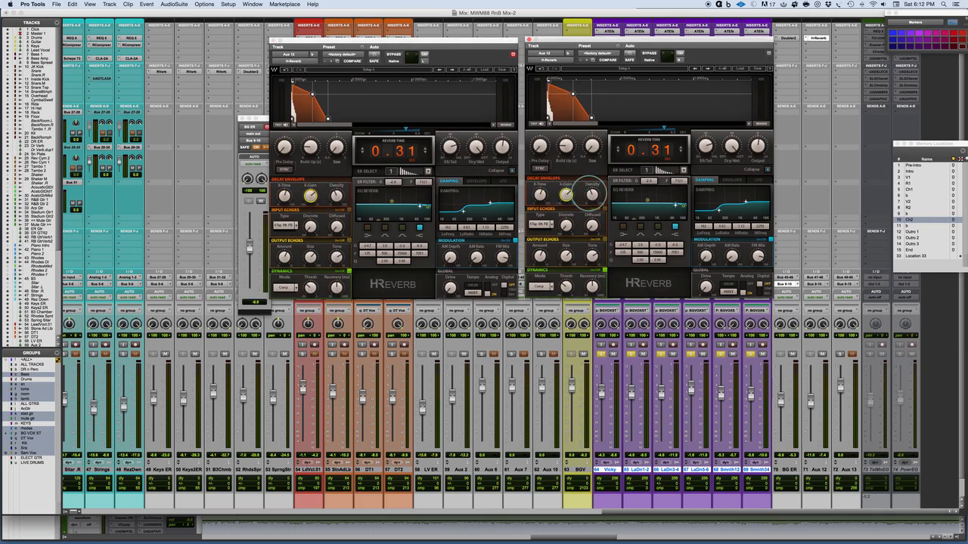
left_click(338, 198)
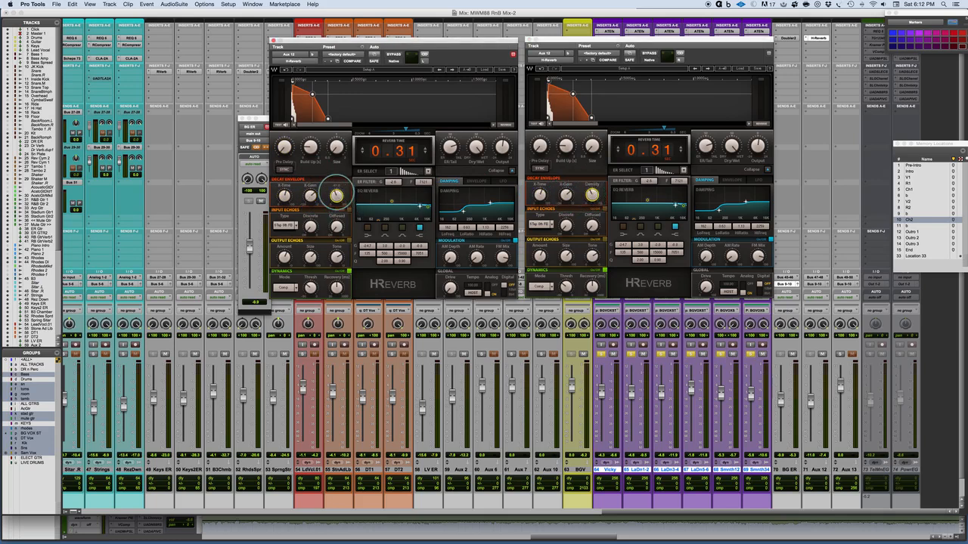
Step: Set the reverb time to 0.34 on the first H-Reverb channel and 0.30 on the second
left_click(426, 151)
scroll(412, 151, "up", 3)
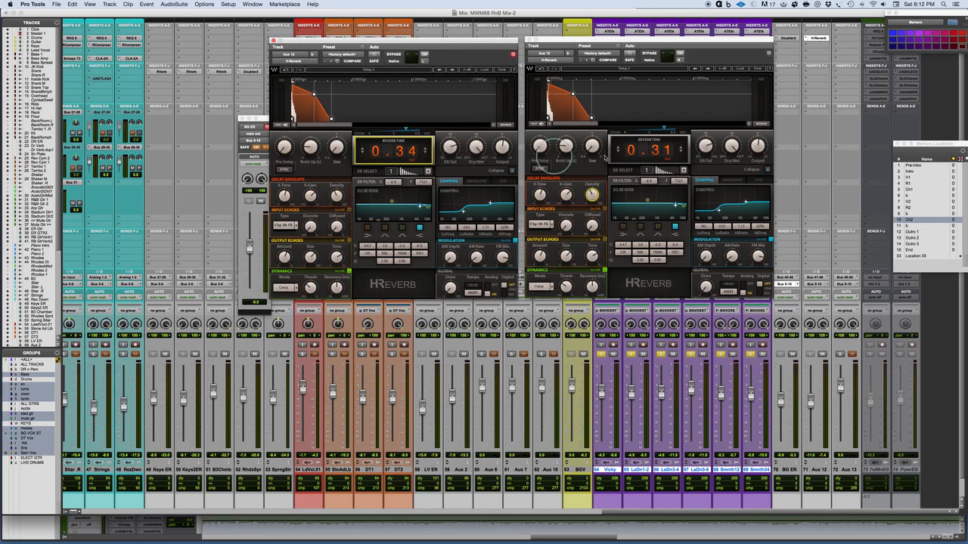
left_click(666, 150)
scroll(665, 150, "down", 2)
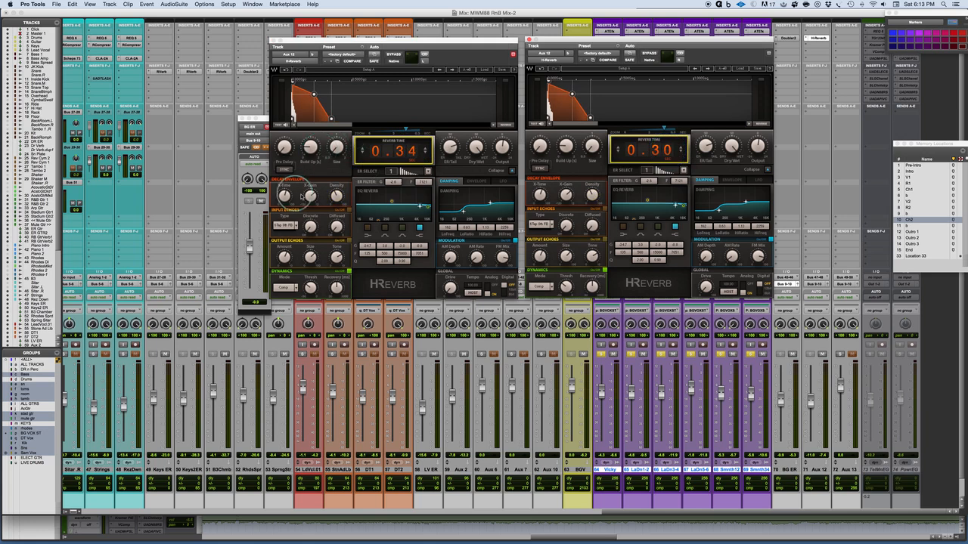
Step: Adjust the first H-Reverb channel's build-up and vary the pre-delay slightly between both channels
left_click(310, 145)
left_click(284, 147)
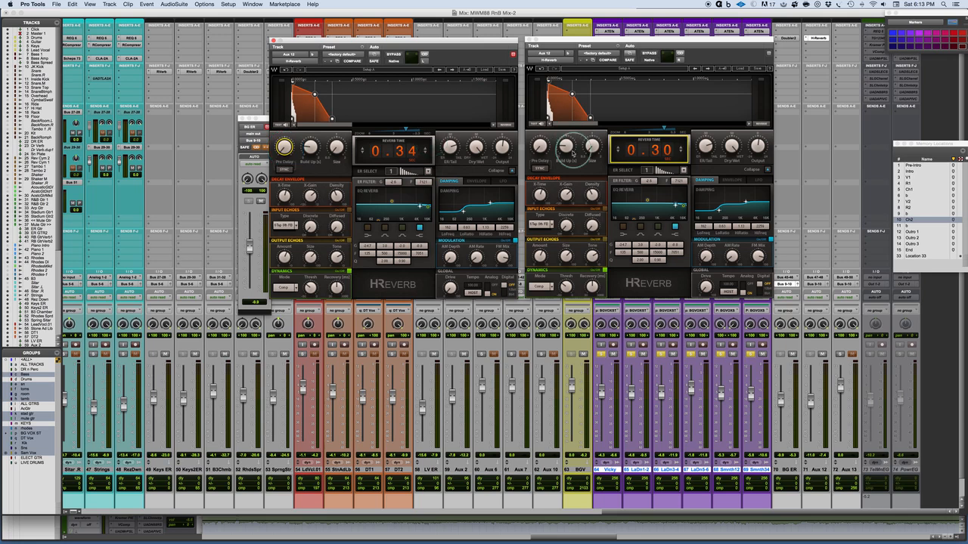
left_click(539, 146)
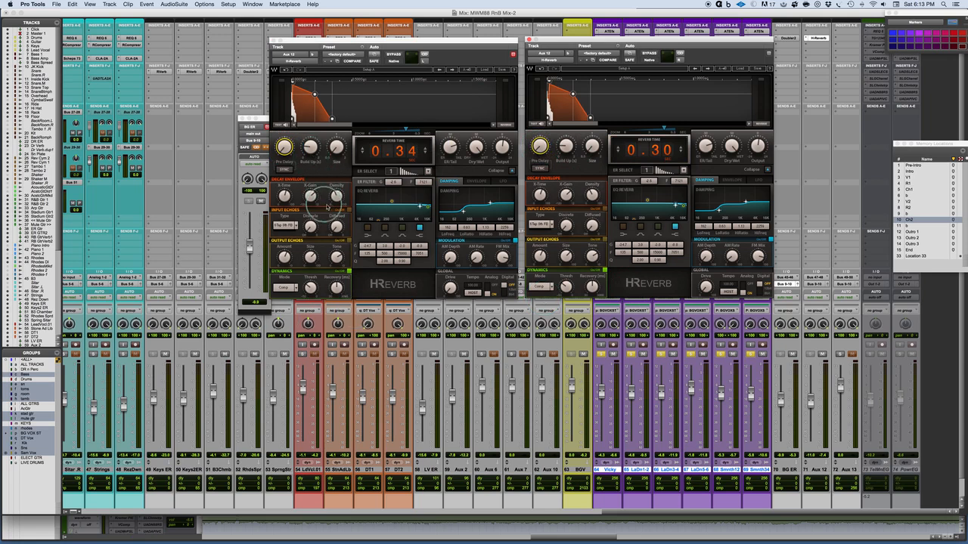
Step: Reshape the first H-Reverb channel's damping curve by moving its high and low-frequency points
left_click(489, 202)
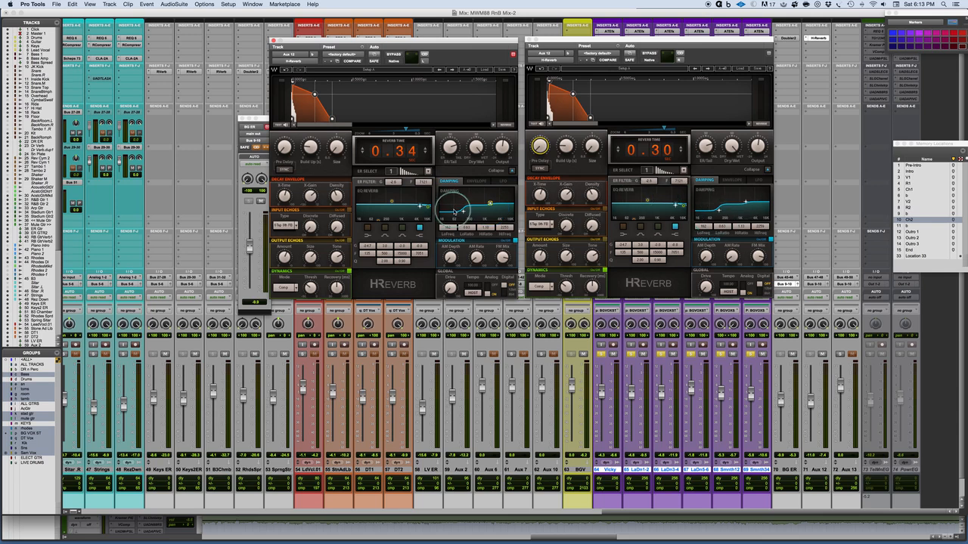
left_click_drag(463, 213, 464, 213)
key("space")
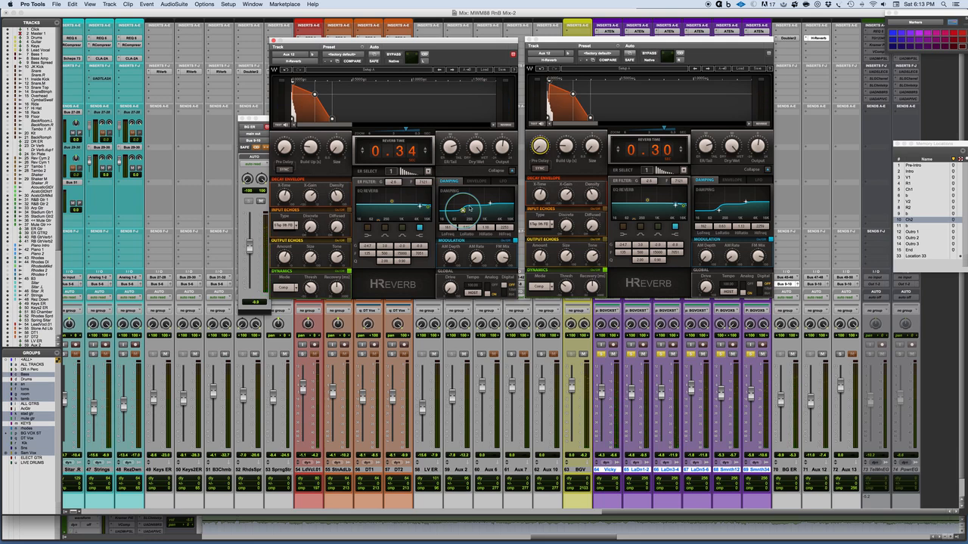
Step: Choose early reflection pattern 3 for the second H-Reverb channel and adjust the ER/Tail balance on both channels during playback
left_click(683, 170)
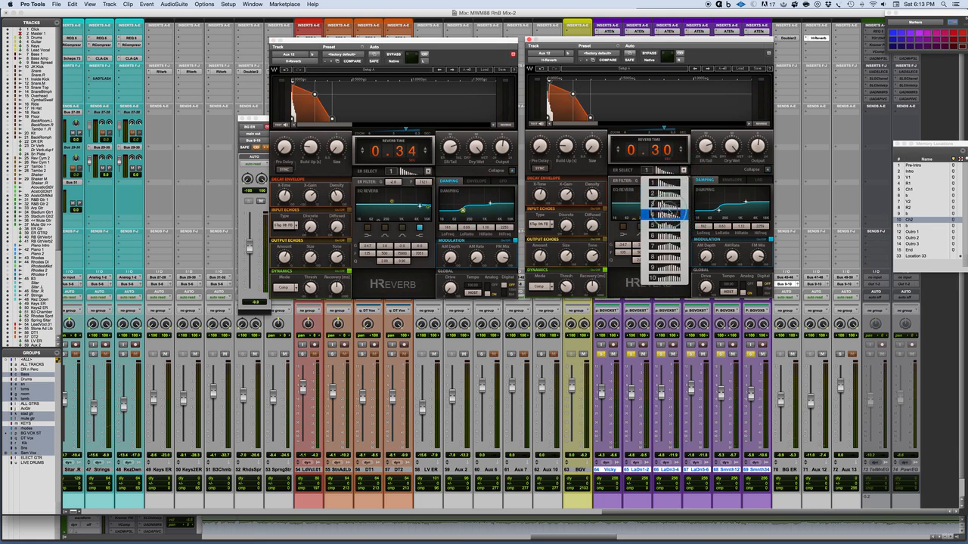
left_click(669, 206)
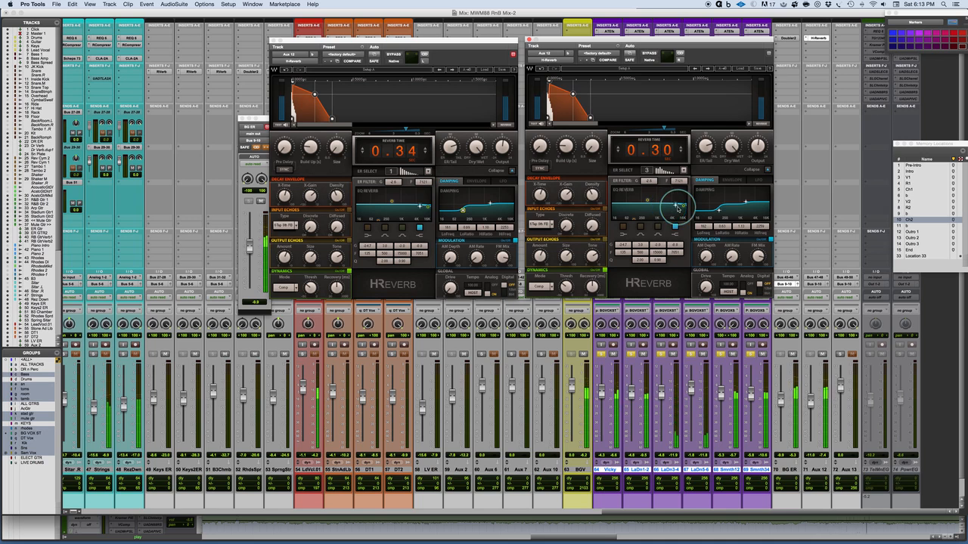
left_click(704, 146)
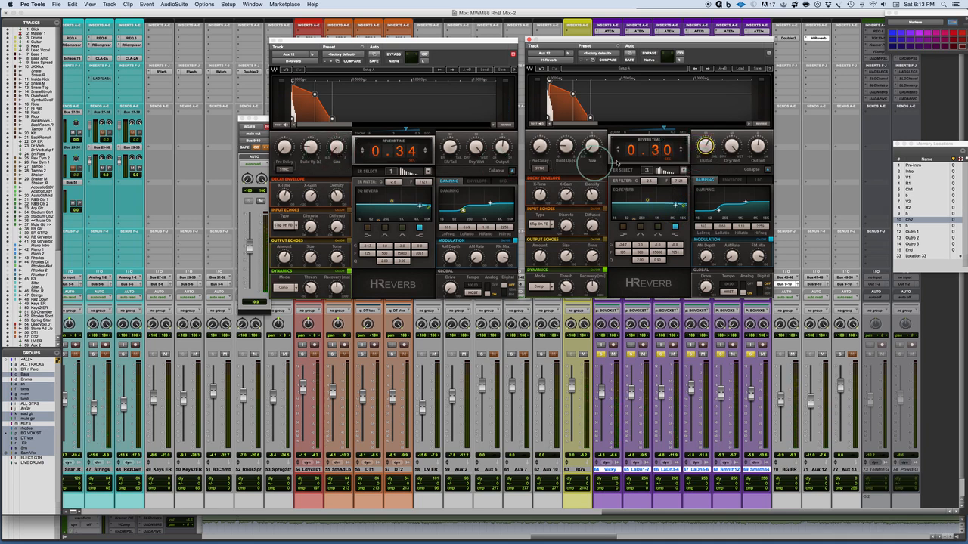
left_click(451, 148)
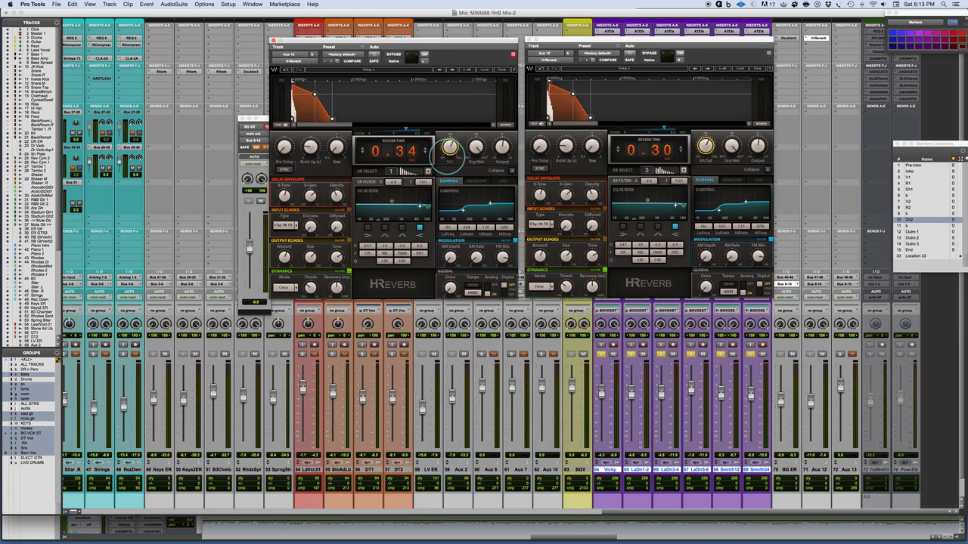
left_click(704, 146)
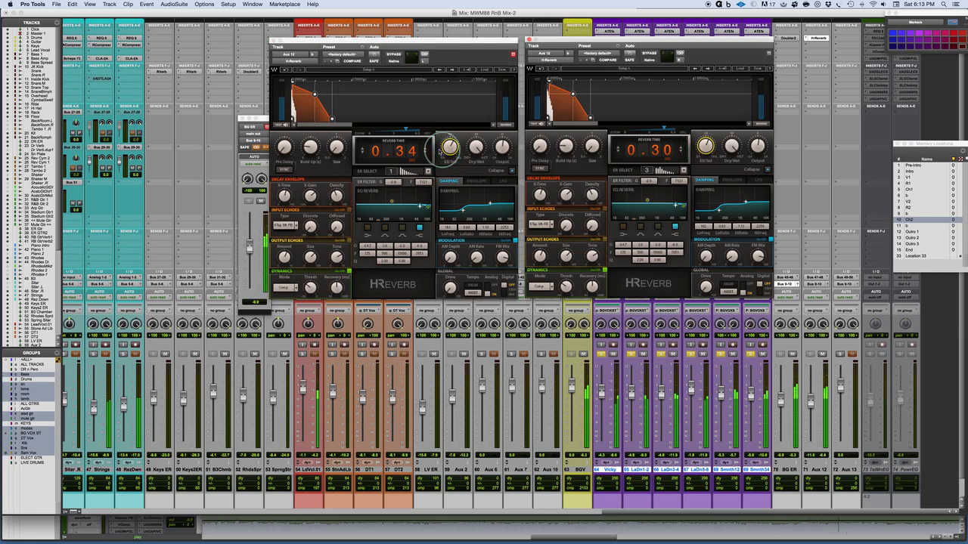
left_click(450, 149)
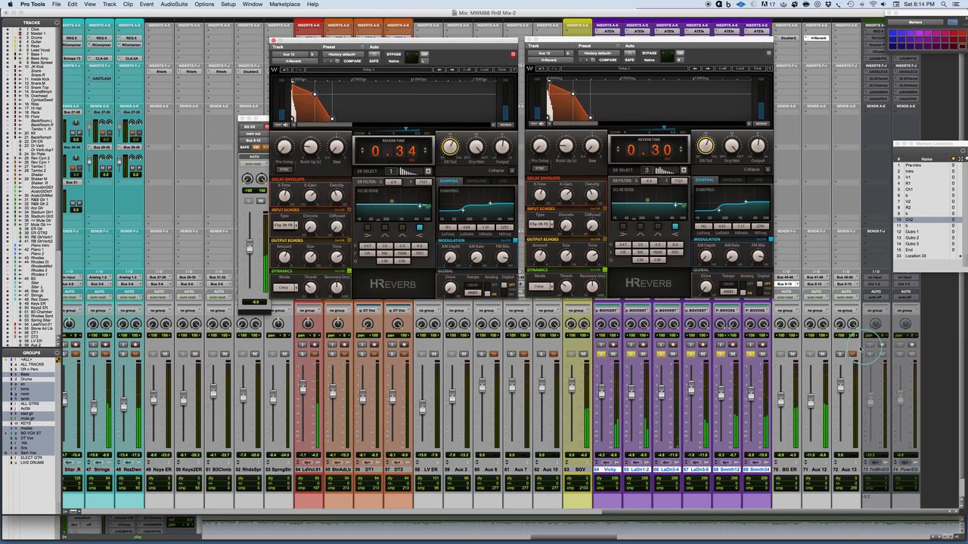
Step: Move both H-Reverb windows aside to uncover the background vocal channels' inserts and sends
left_click(634, 40)
left_click_drag(486, 41, 360, 29)
left_click_drag(587, 41, 255, 22)
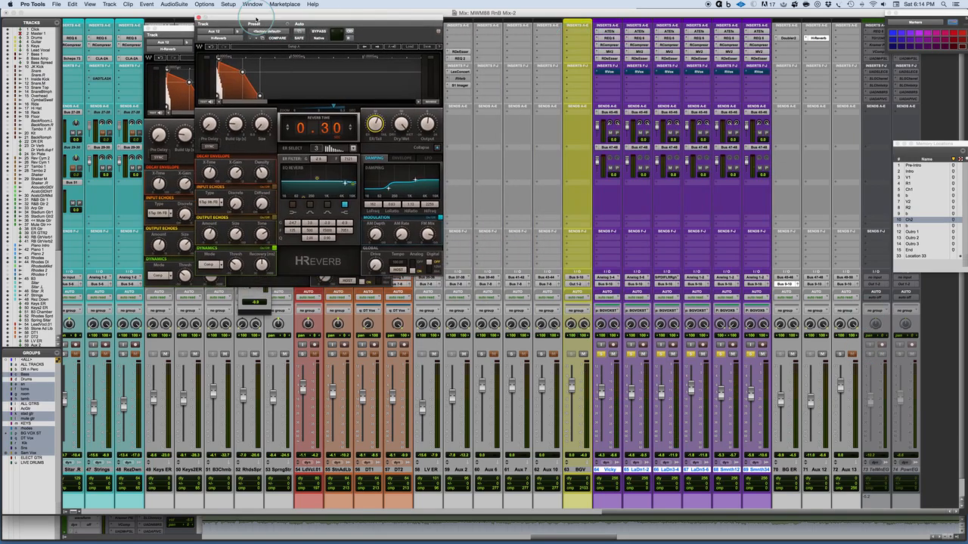
Step: Insert a stereo CLA-2A compressor on the BGV channel and switch its analog modelling off
left_click(568, 39)
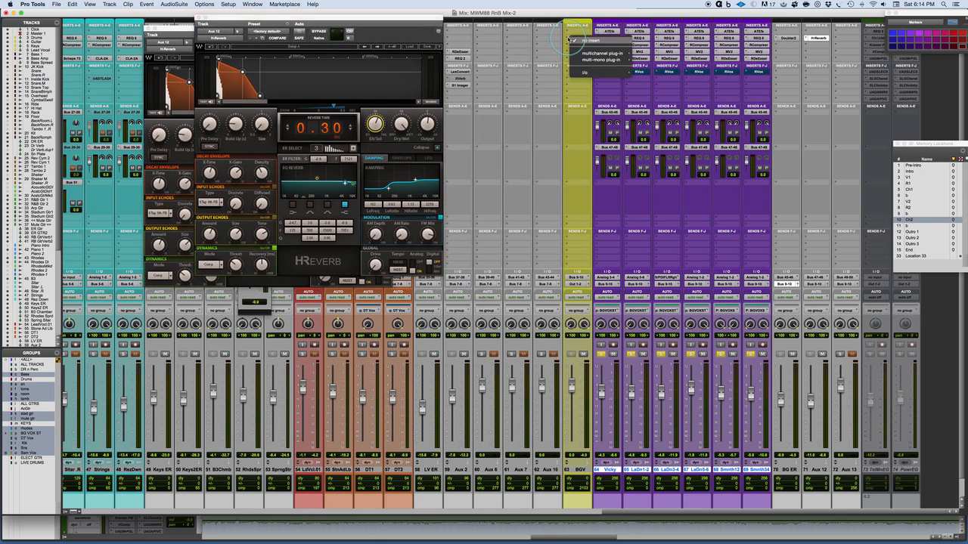
mouse_move(582, 53)
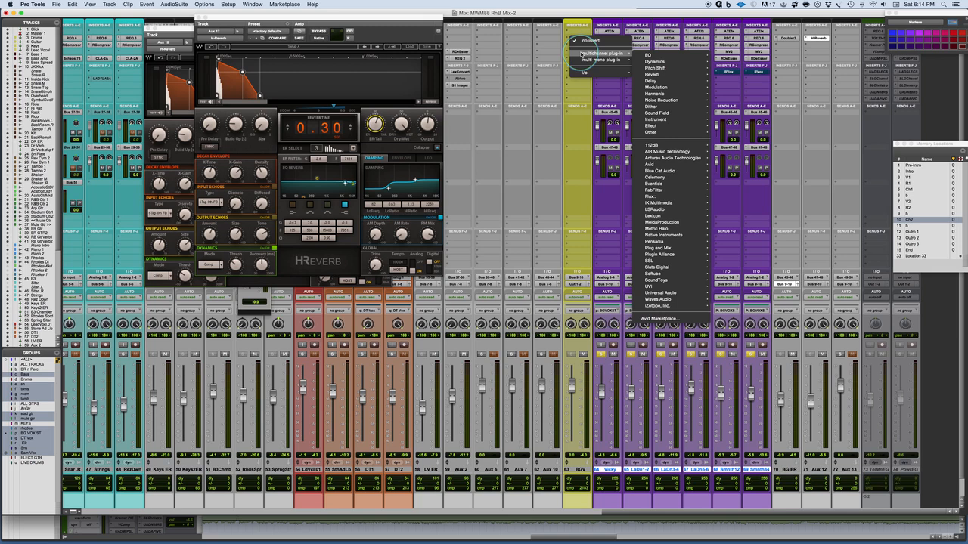
mouse_move(668, 64)
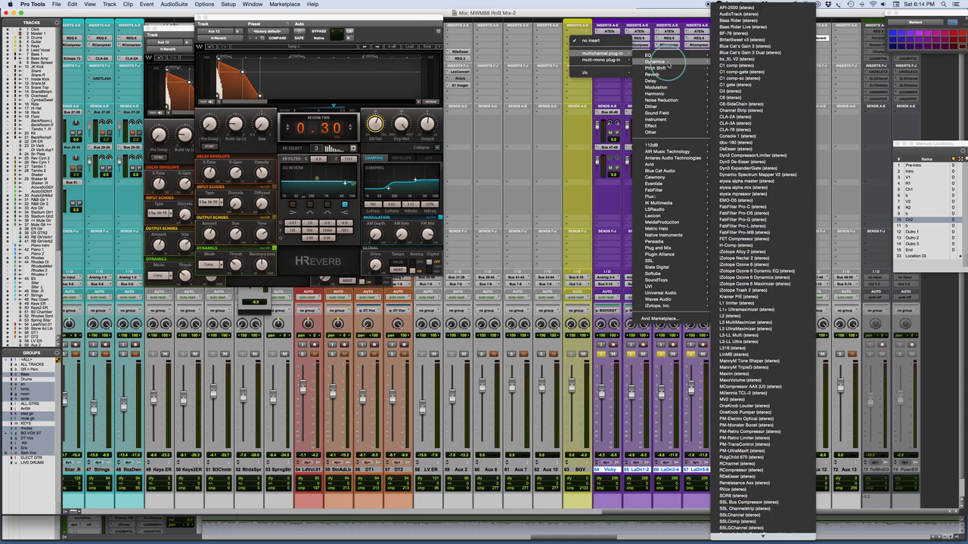
left_click(737, 117)
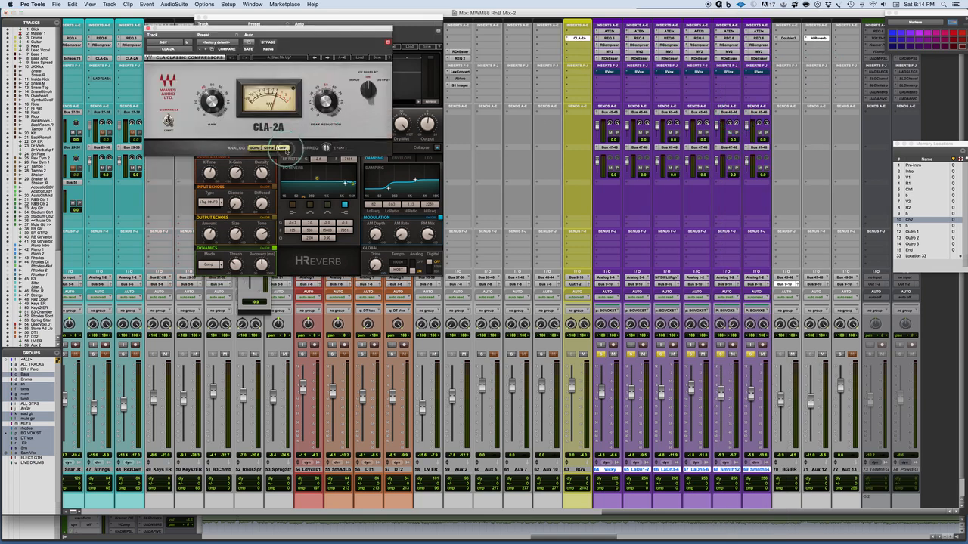
Step: Adjust the BGV CLA-2A's gain and peak reduction during playback, comparing with bypass, and lower the Aux 12 fader slightly
key("space")
left_click_drag(210, 100, 210, 95)
left_click_drag(326, 103, 327, 98)
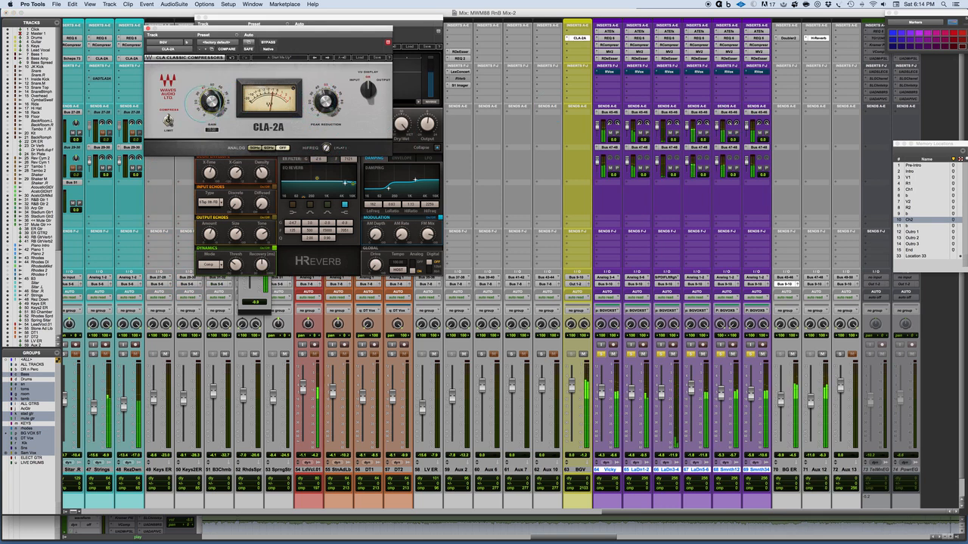
left_click_drag(213, 102, 213, 100)
left_click(269, 42)
left_click(269, 42)
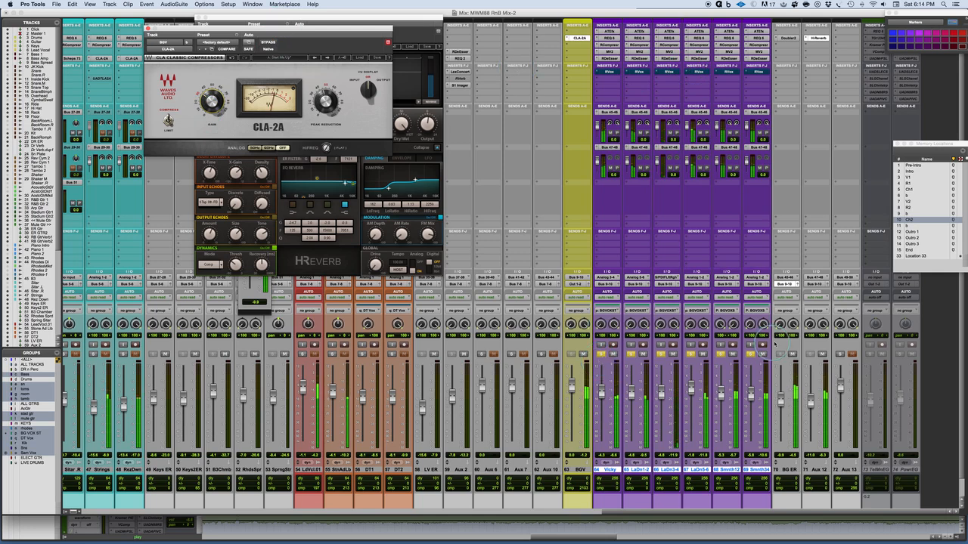
key("space")
left_click_drag(811, 402, 809, 407)
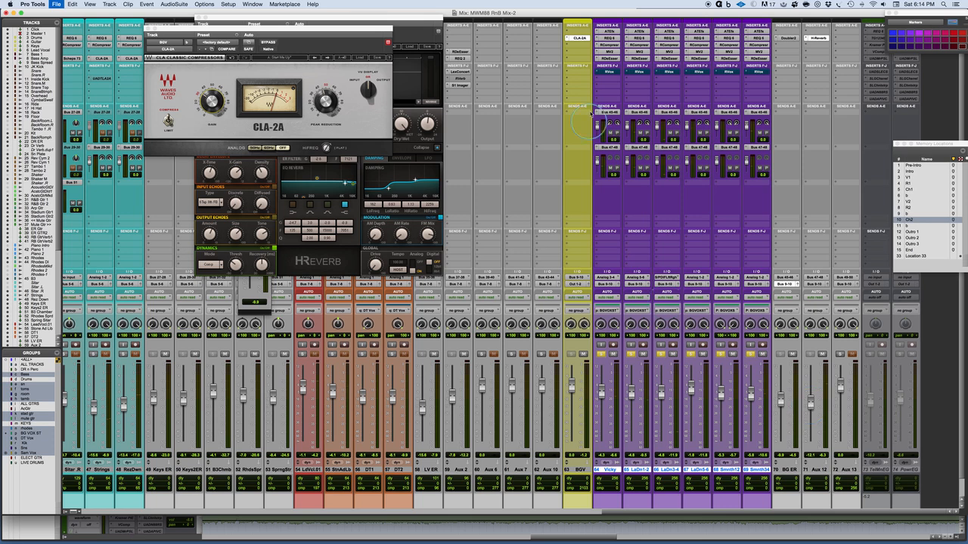
Step: Insert a stereo S1 Imager below the CLA-2A on the BGV channel and move its window clear of the inserts
left_click(567, 44)
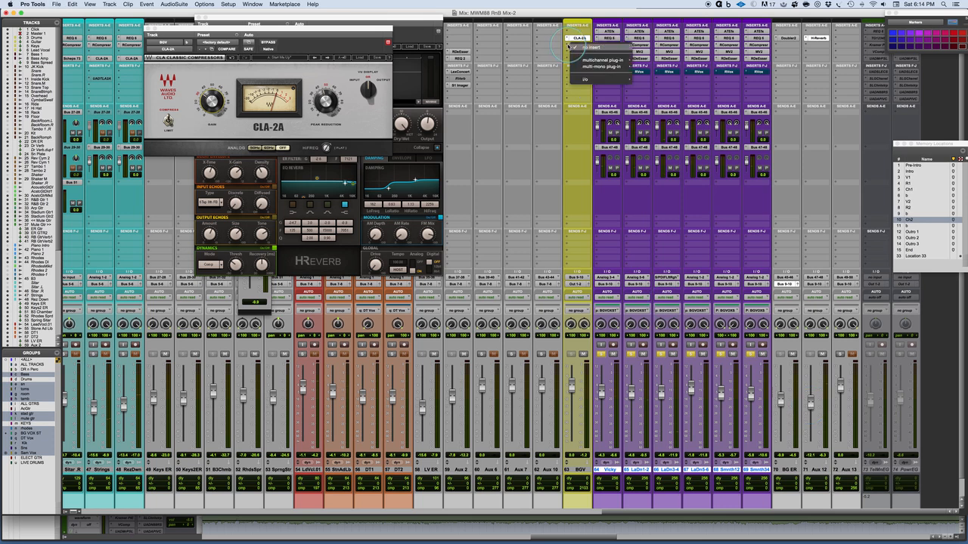
mouse_move(614, 60)
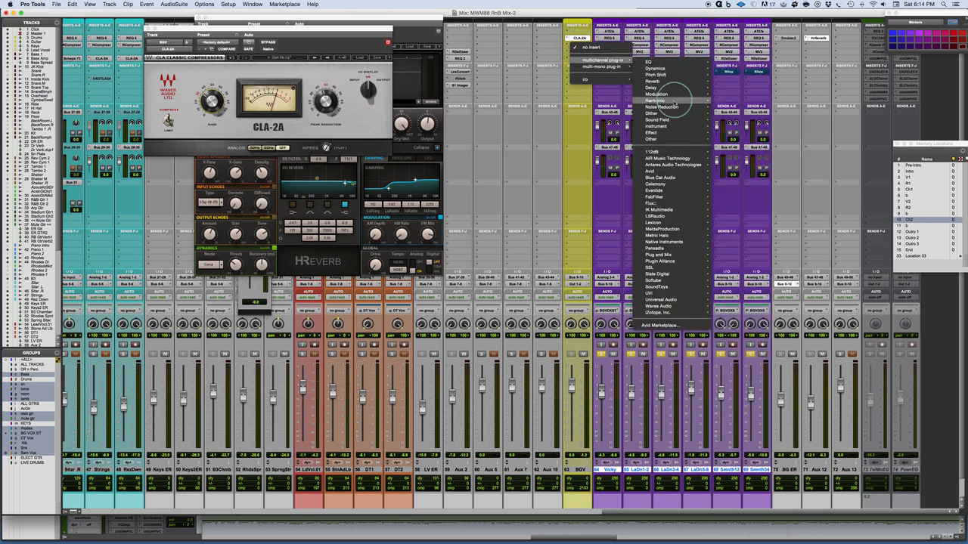
mouse_move(672, 121)
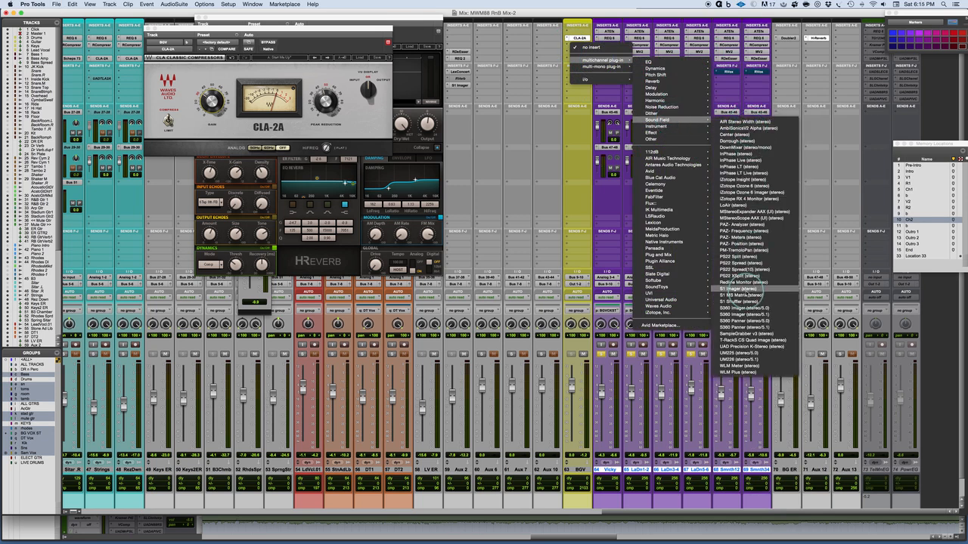
left_click(751, 289)
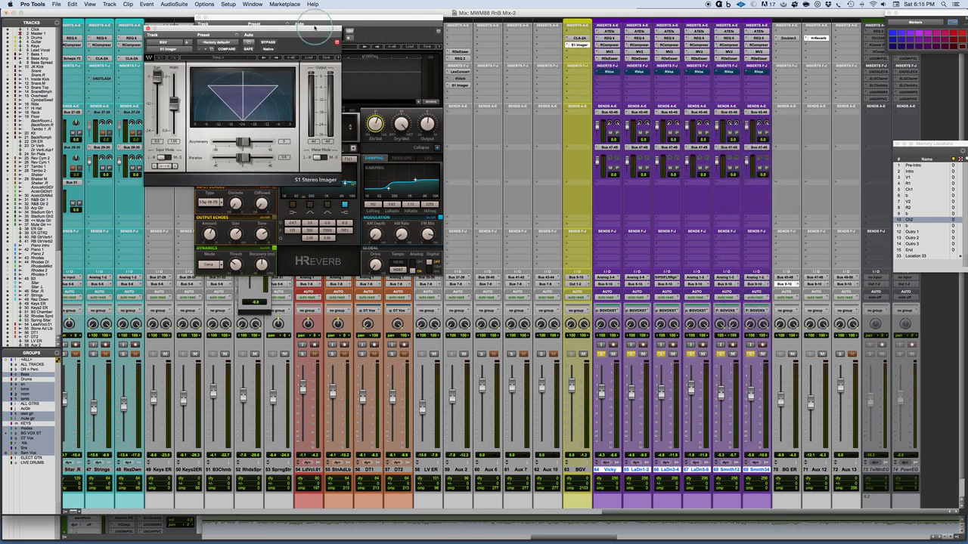
left_click_drag(316, 21, 571, 137)
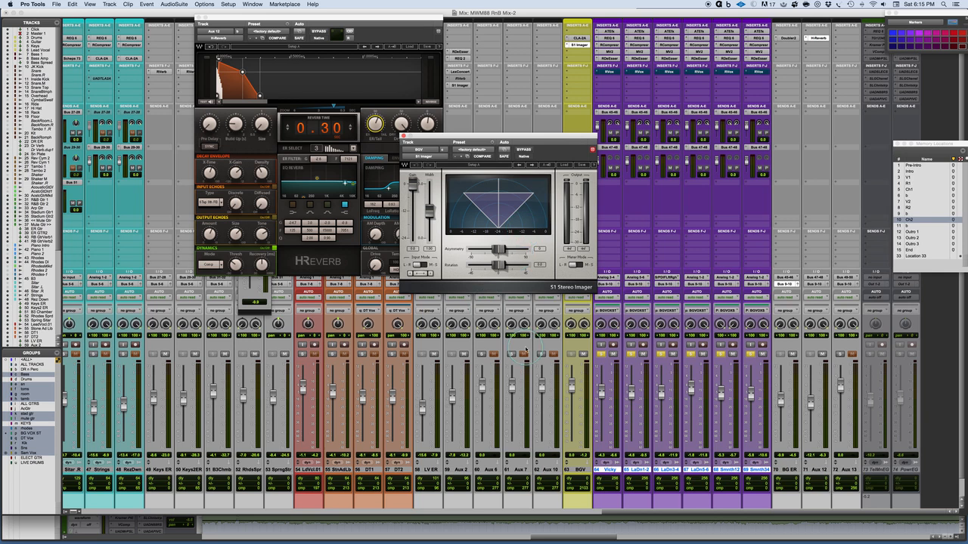
Step: Widen the BGV stereo image moderately in the S1 Imager and compare it bypassed and active during playback
left_click_drag(432, 216, 413, 196)
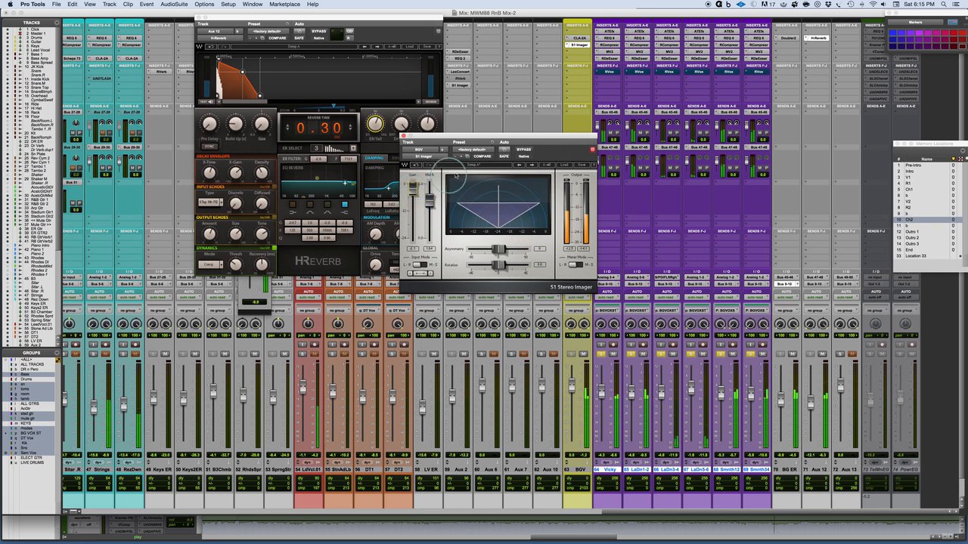
left_click(524, 150)
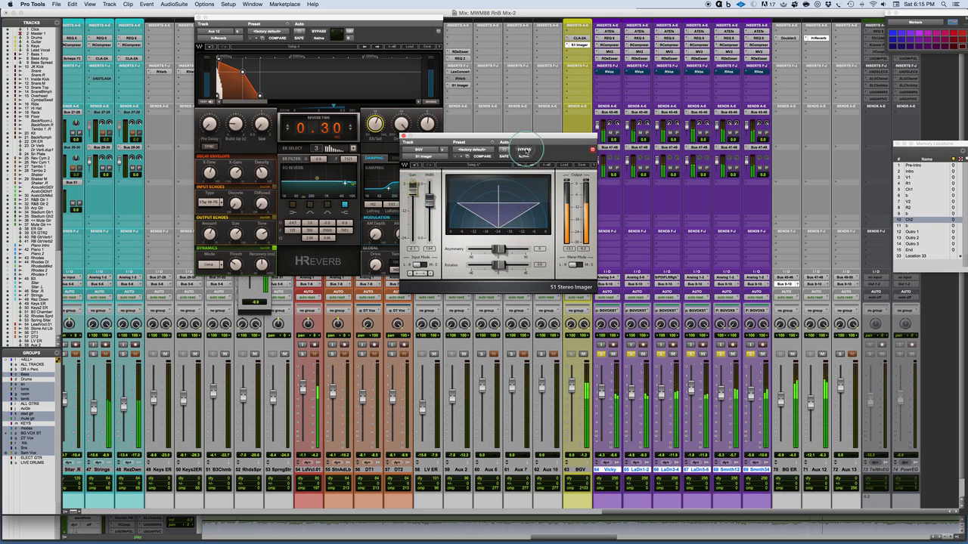
left_click(524, 150)
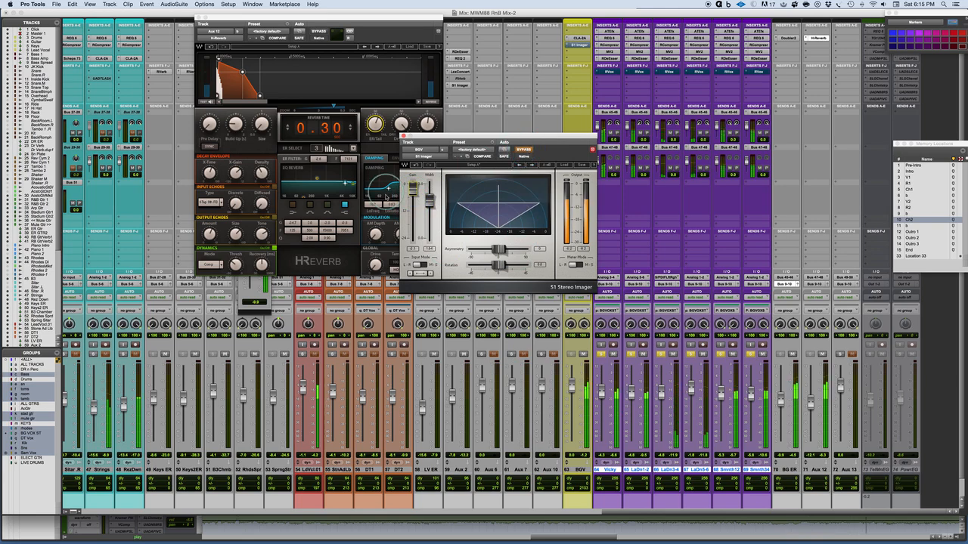
left_click(524, 150)
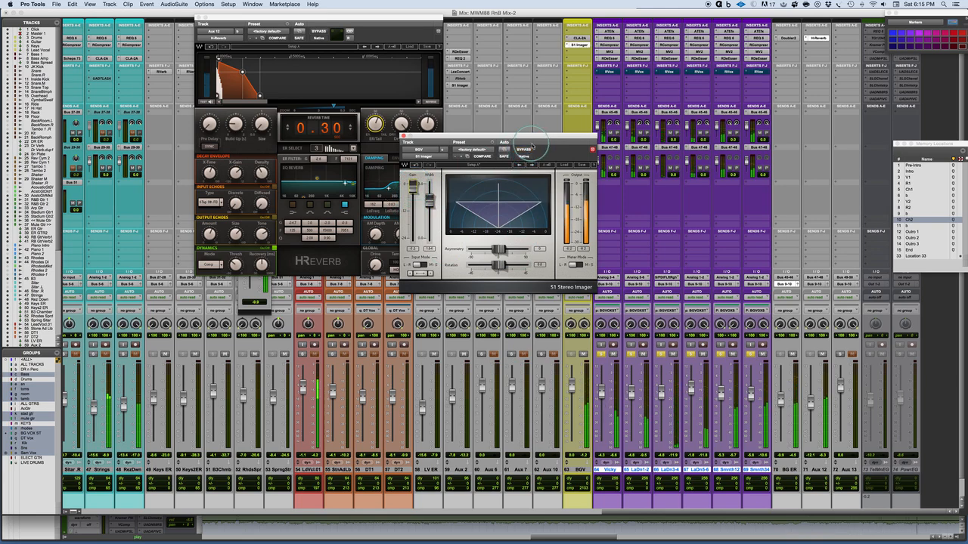
left_click(524, 150)
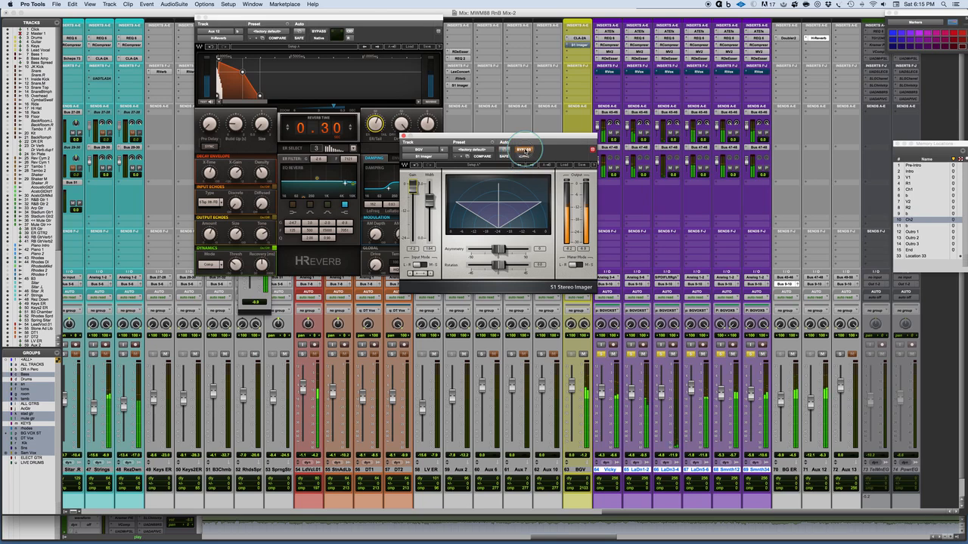
Step: Push the S1 Imager's width further with the gain lowered, compare it with bypass, and stop playback
mouse_move(429, 200)
left_mouse_down()
mouse_move(428, 184)
mouse_move(413, 197)
left_mouse_up()
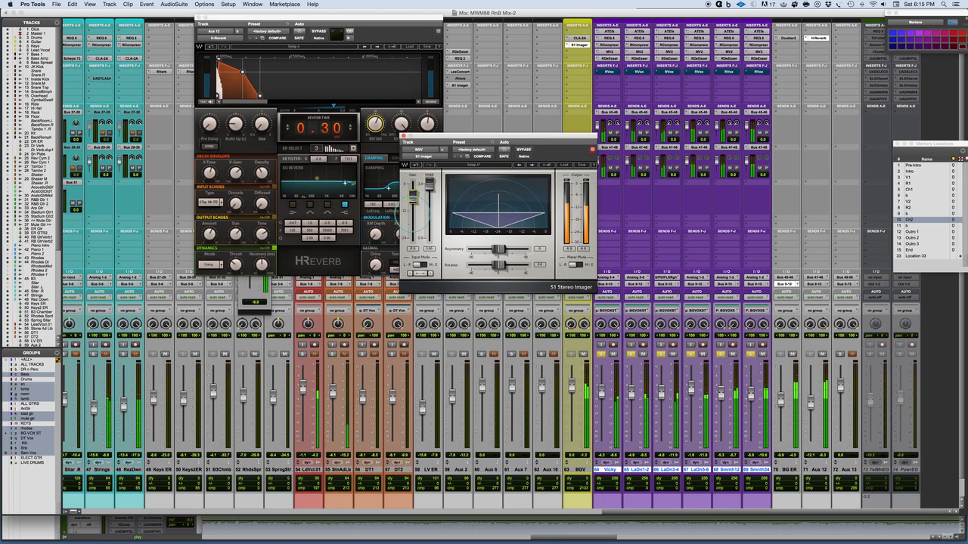
left_click(524, 149)
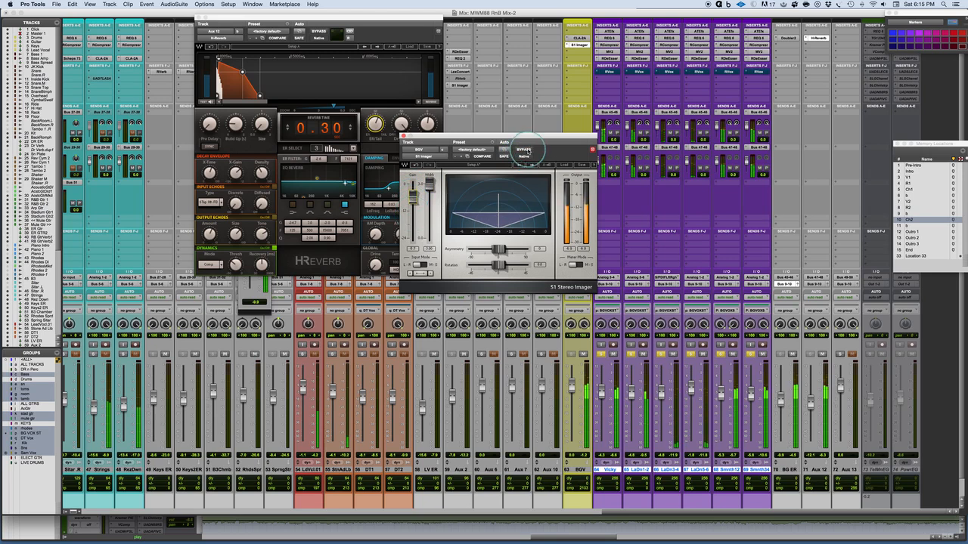
left_click(525, 149)
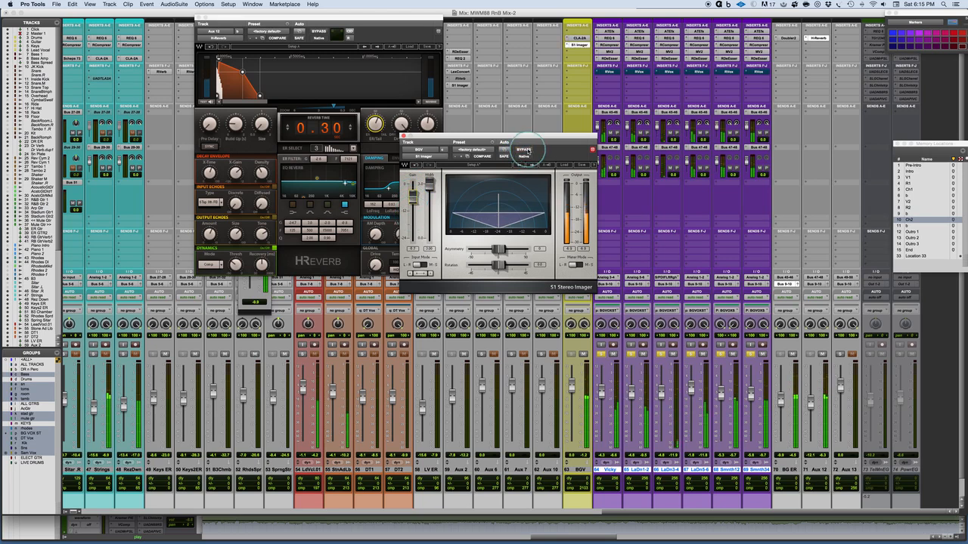
left_click(525, 150)
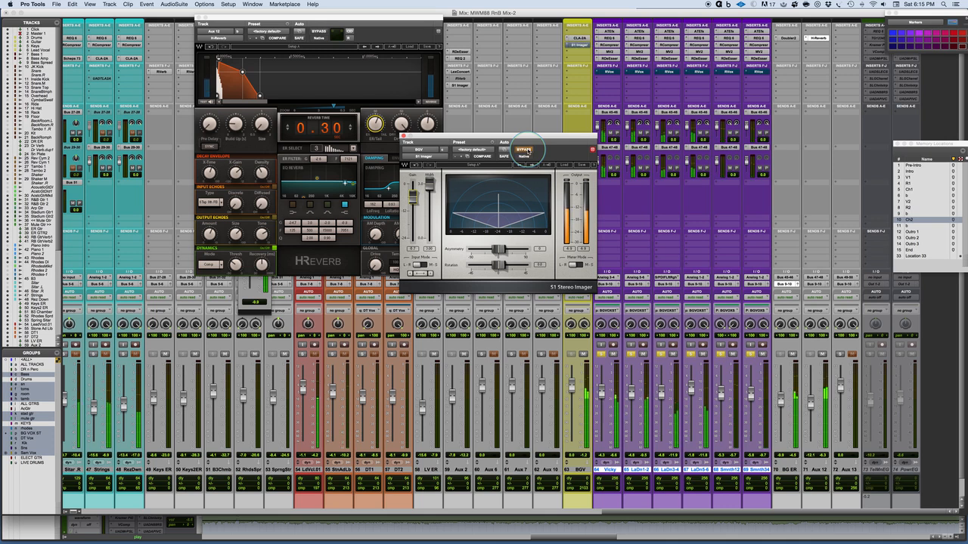
key("space")
Step: Reset the S1 Imager's width to 1.00 and make the plug-in inactive on the BGV channel
left_click(430, 185, "alt")
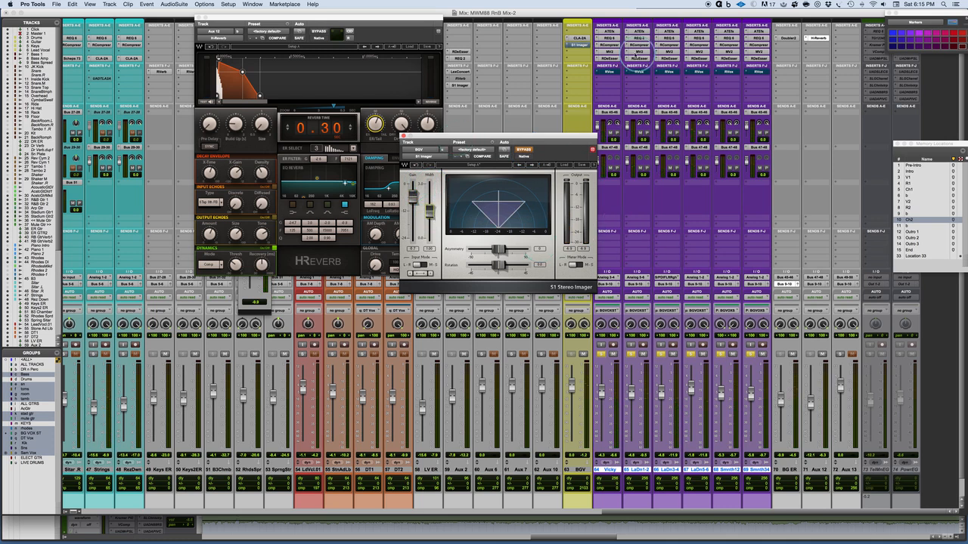
left_click(579, 46, "ctrl+super")
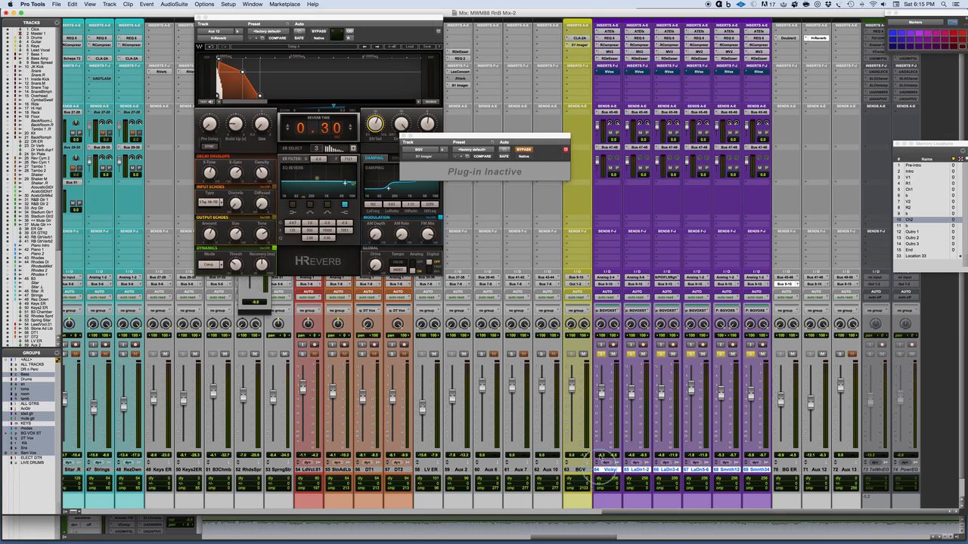
Step: Bring the CLA-2A back into view, unsolo the background vocal tracks, and fine-tune the Aux 12 level in the full mix
left_click(581, 37)
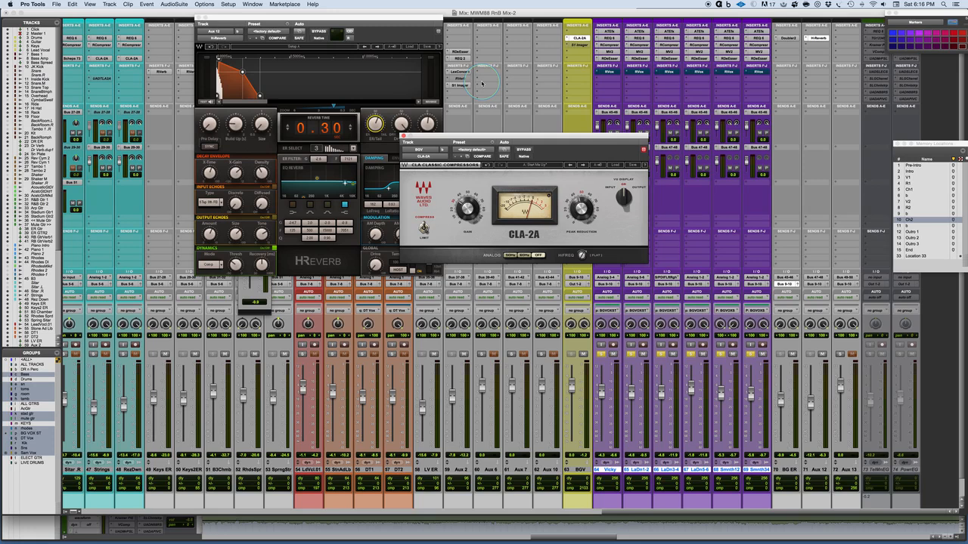
left_click_drag(603, 136, 466, 111)
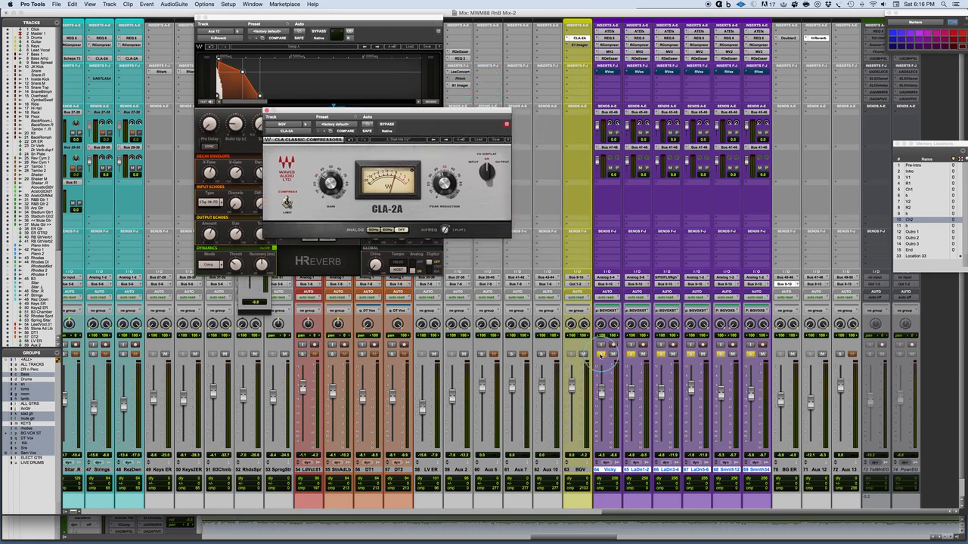
left_click(600, 353)
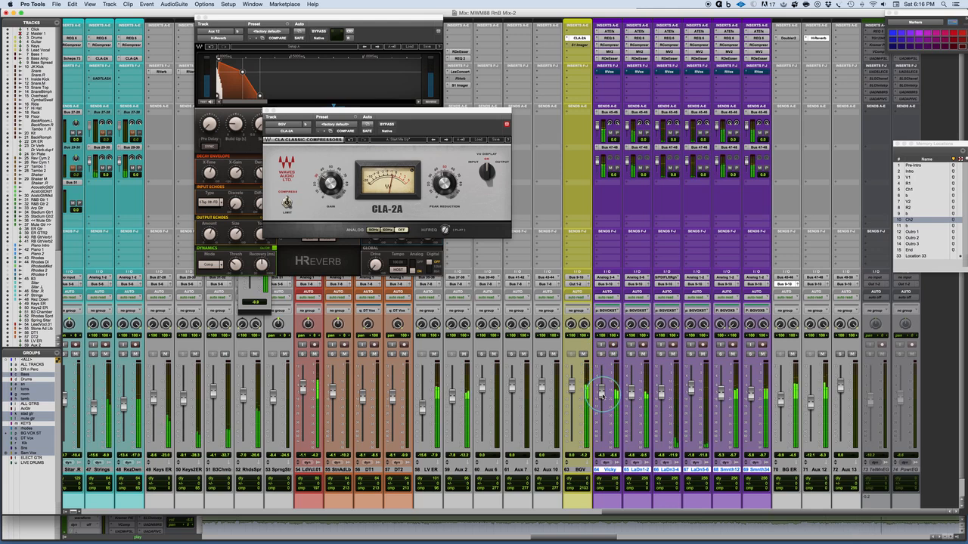
left_click_drag(812, 405, 812, 408)
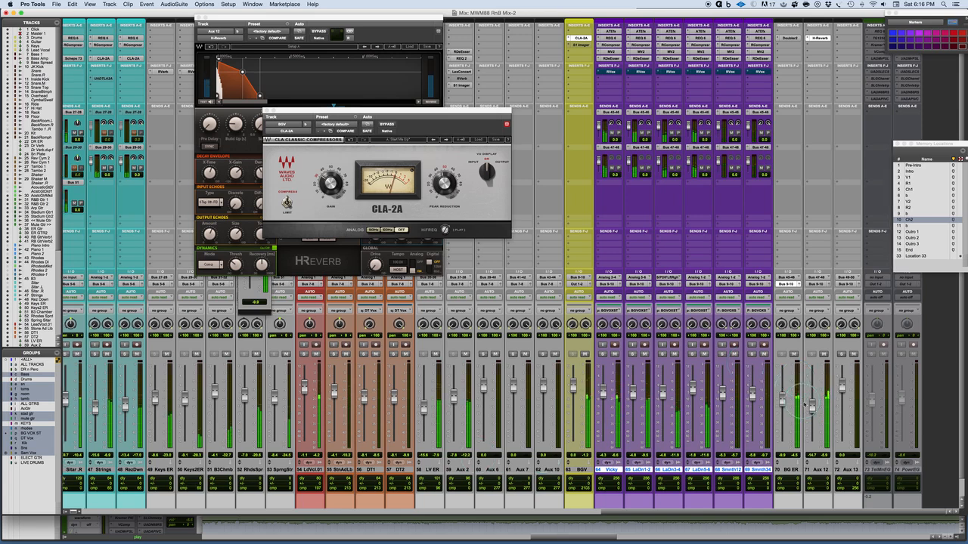
left_click_drag(812, 404, 812, 403)
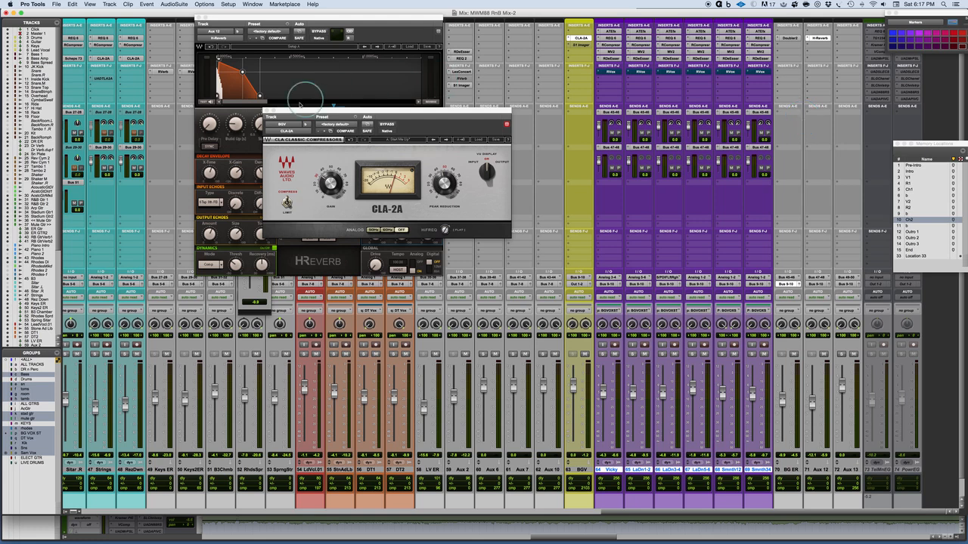
Step: Close the CLA-2A and H-Reverb windows and switch to the presentation slide on mixing BG vocals
left_click(260, 100)
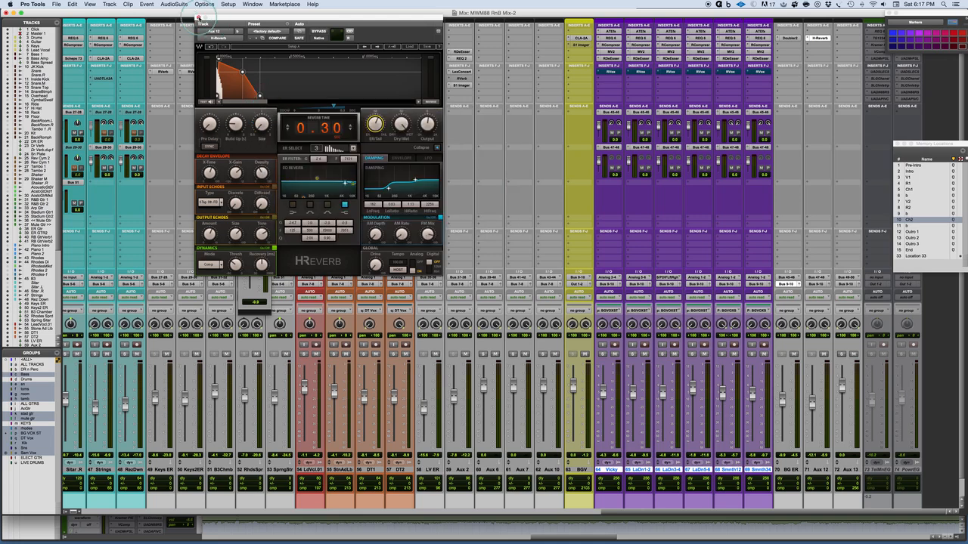
left_click(199, 18)
left_click(577, 45)
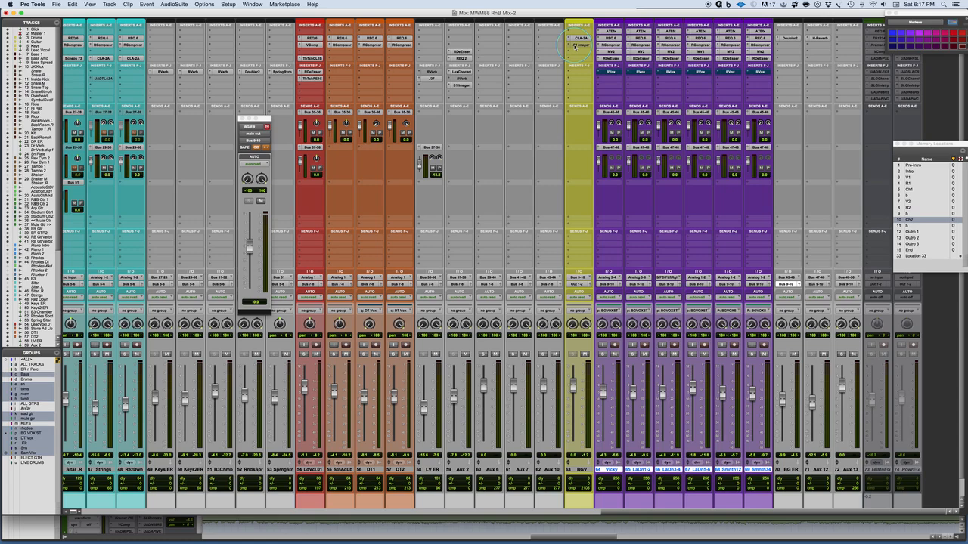
key("super+Tab")
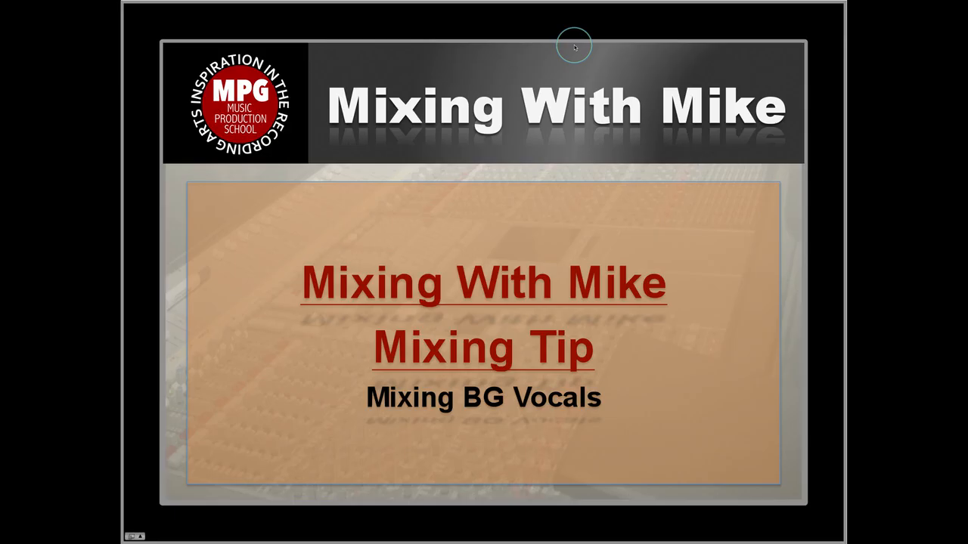